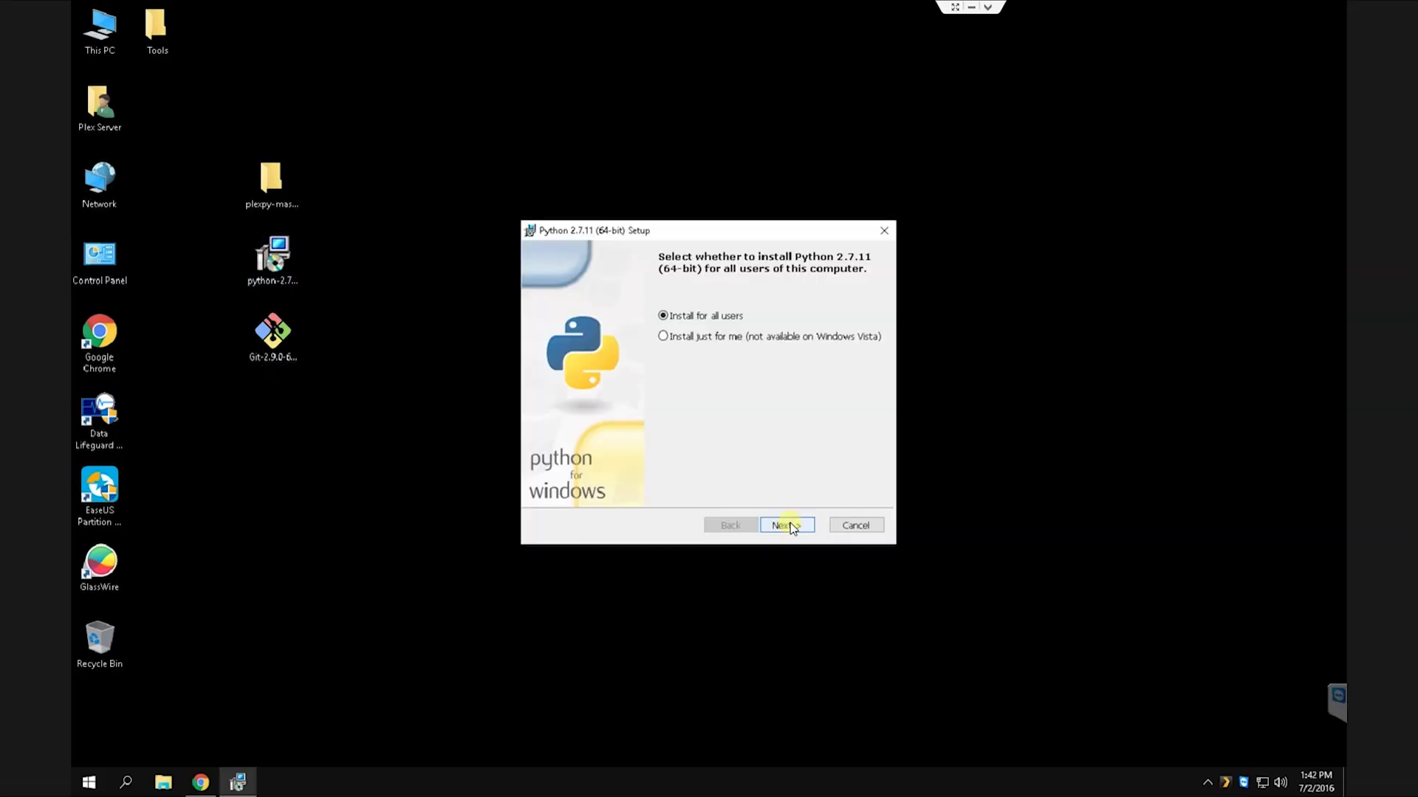
Step: Accept the default user, destination and feature choices to install Python 2.7.11 (64-bit)
click(788, 526)
click(787, 526)
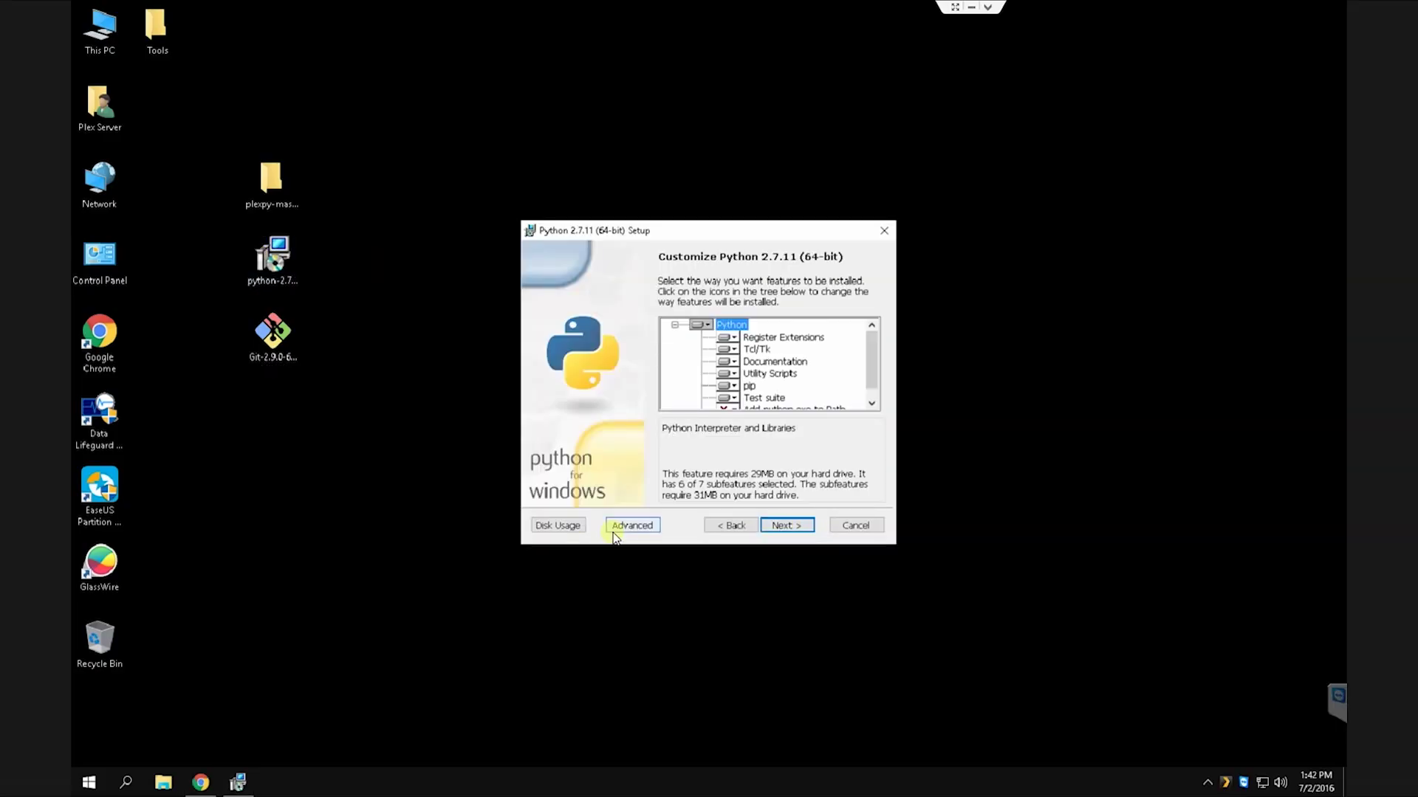
click(783, 525)
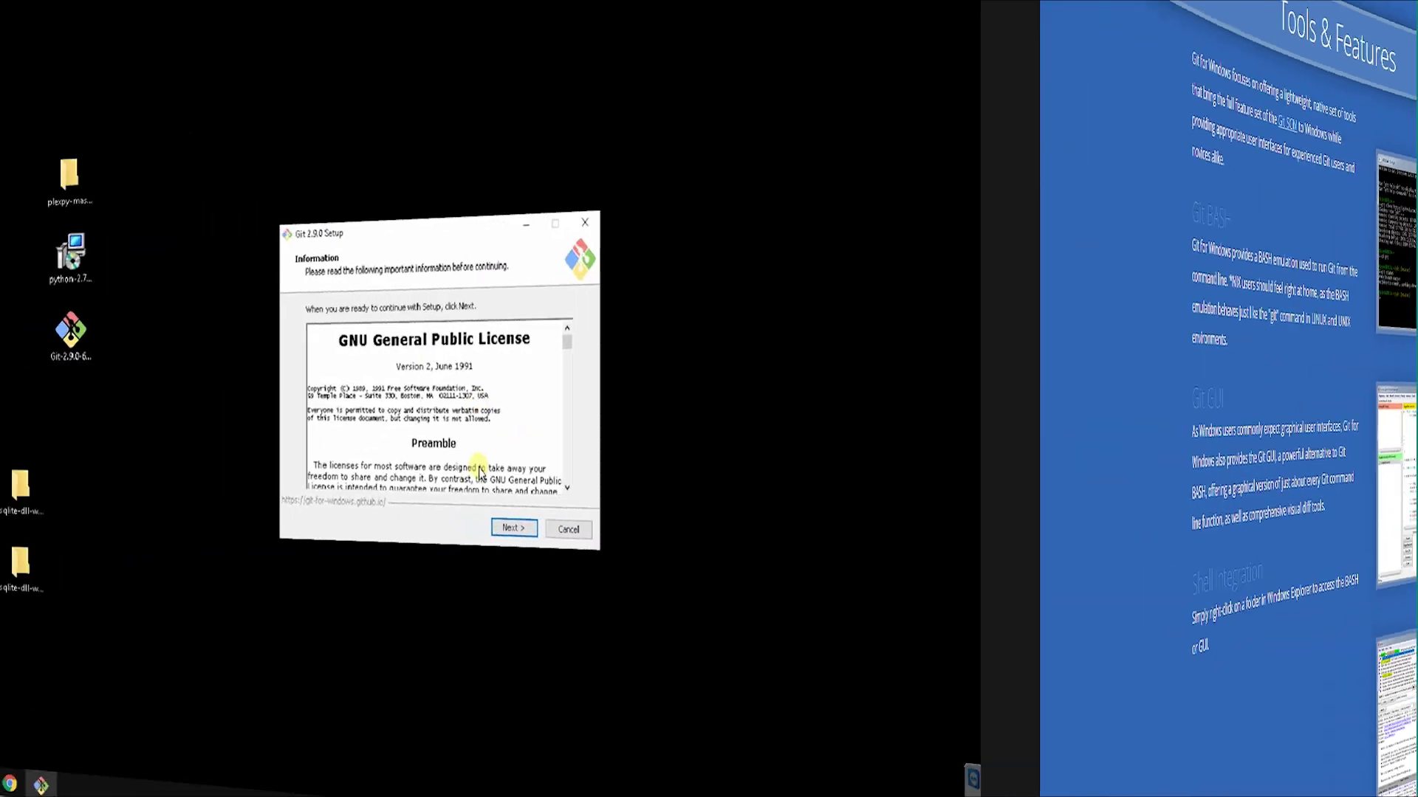
Step: Install Git 2.9.0 with default options, including Command Prompt use, default line endings and MinTTY
click(796, 513)
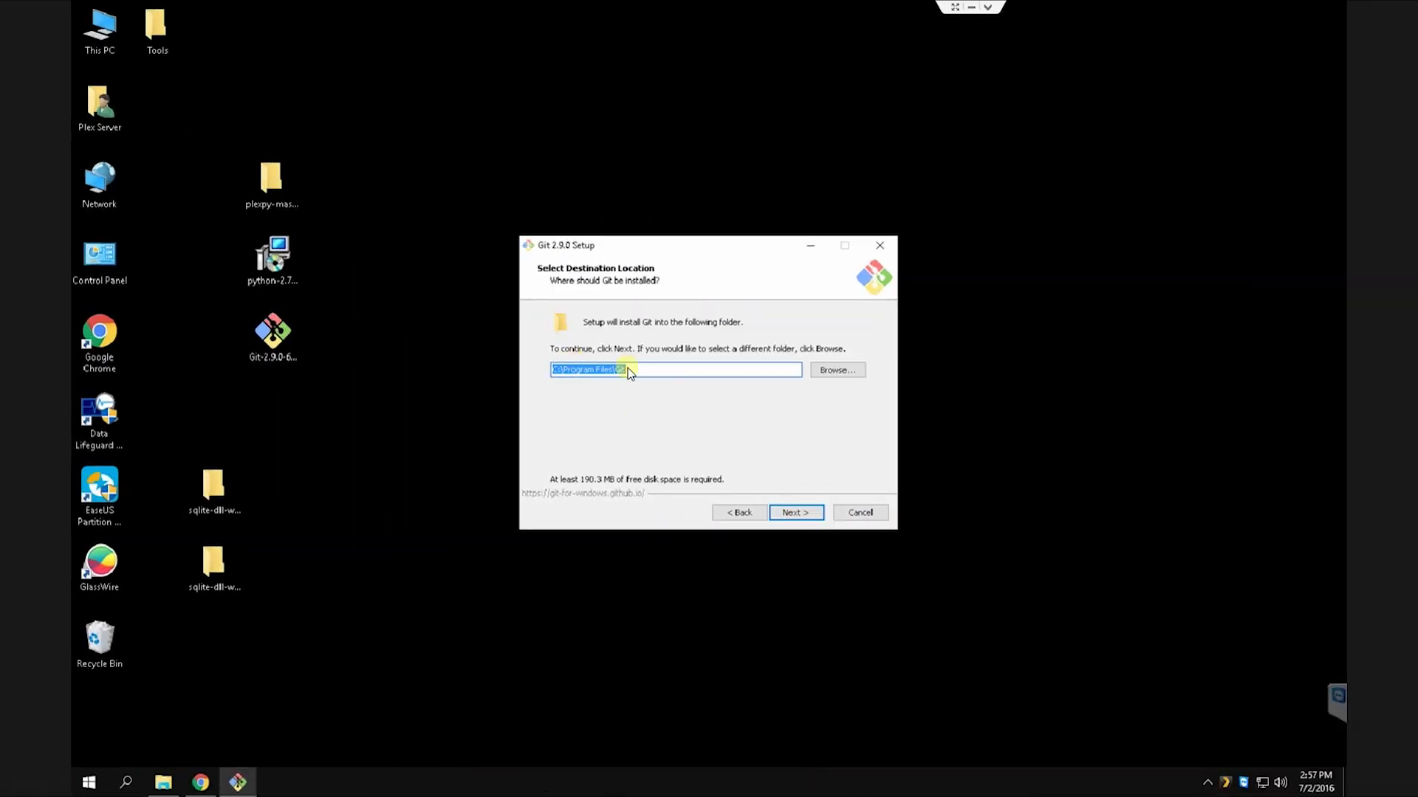
click(790, 512)
click(796, 513)
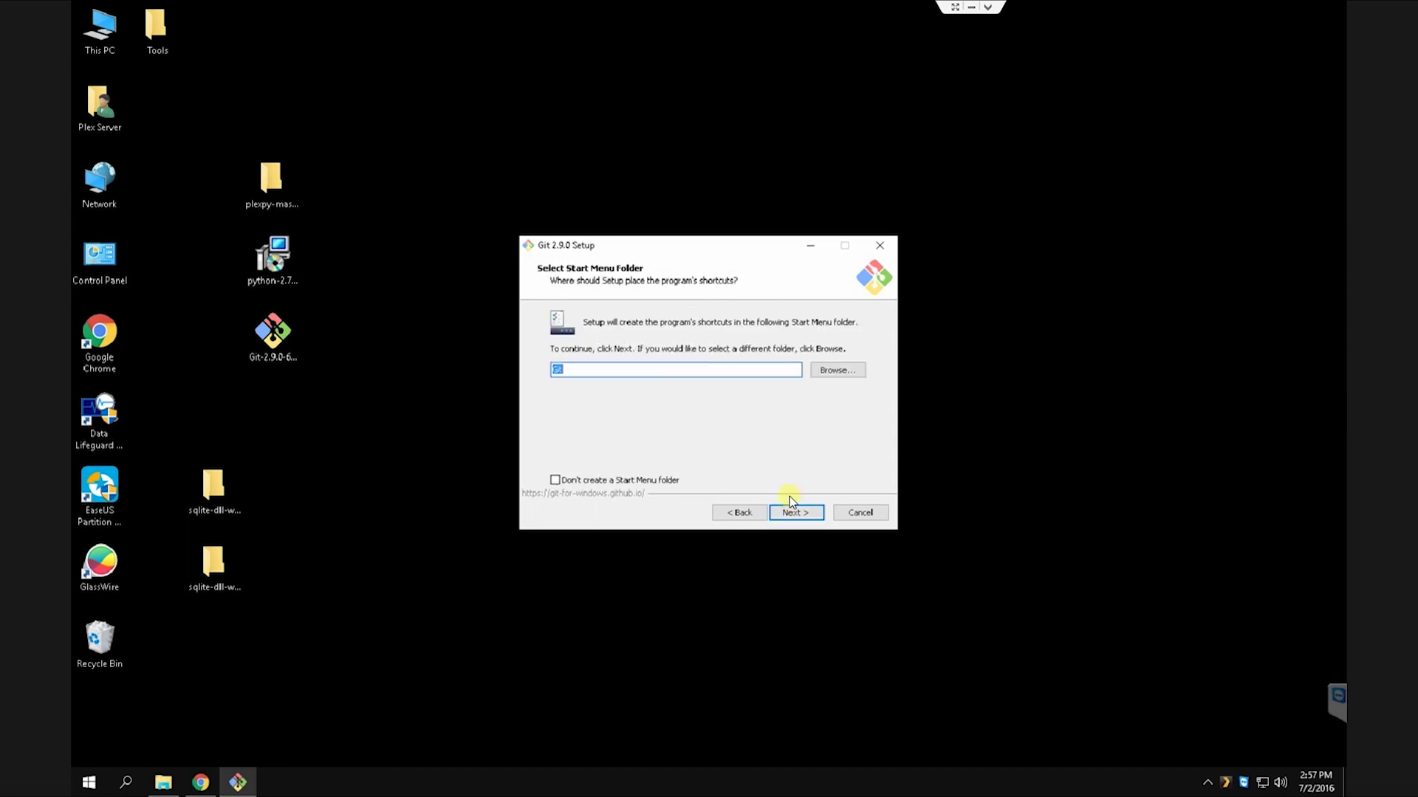
click(801, 509)
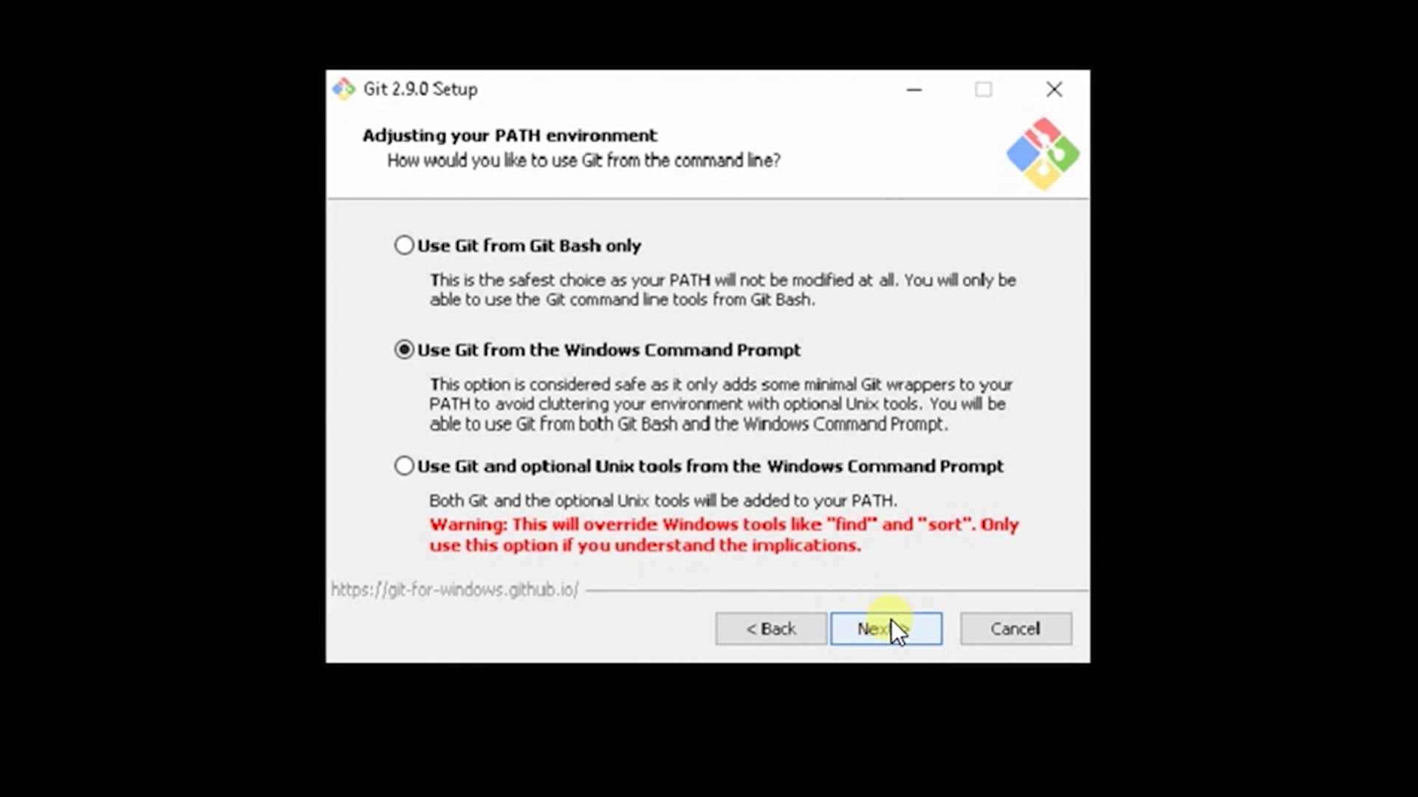
click(892, 619)
click(892, 619)
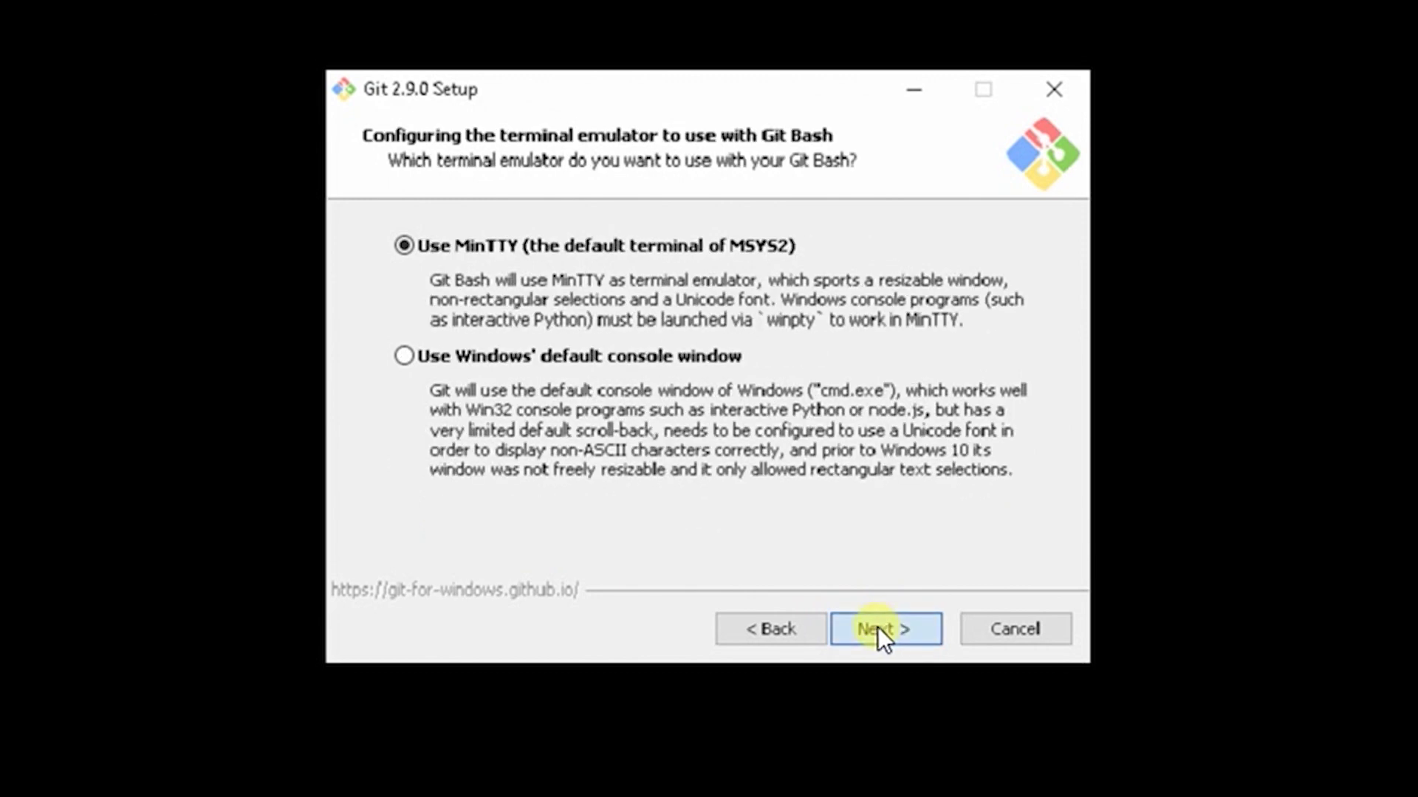
click(879, 628)
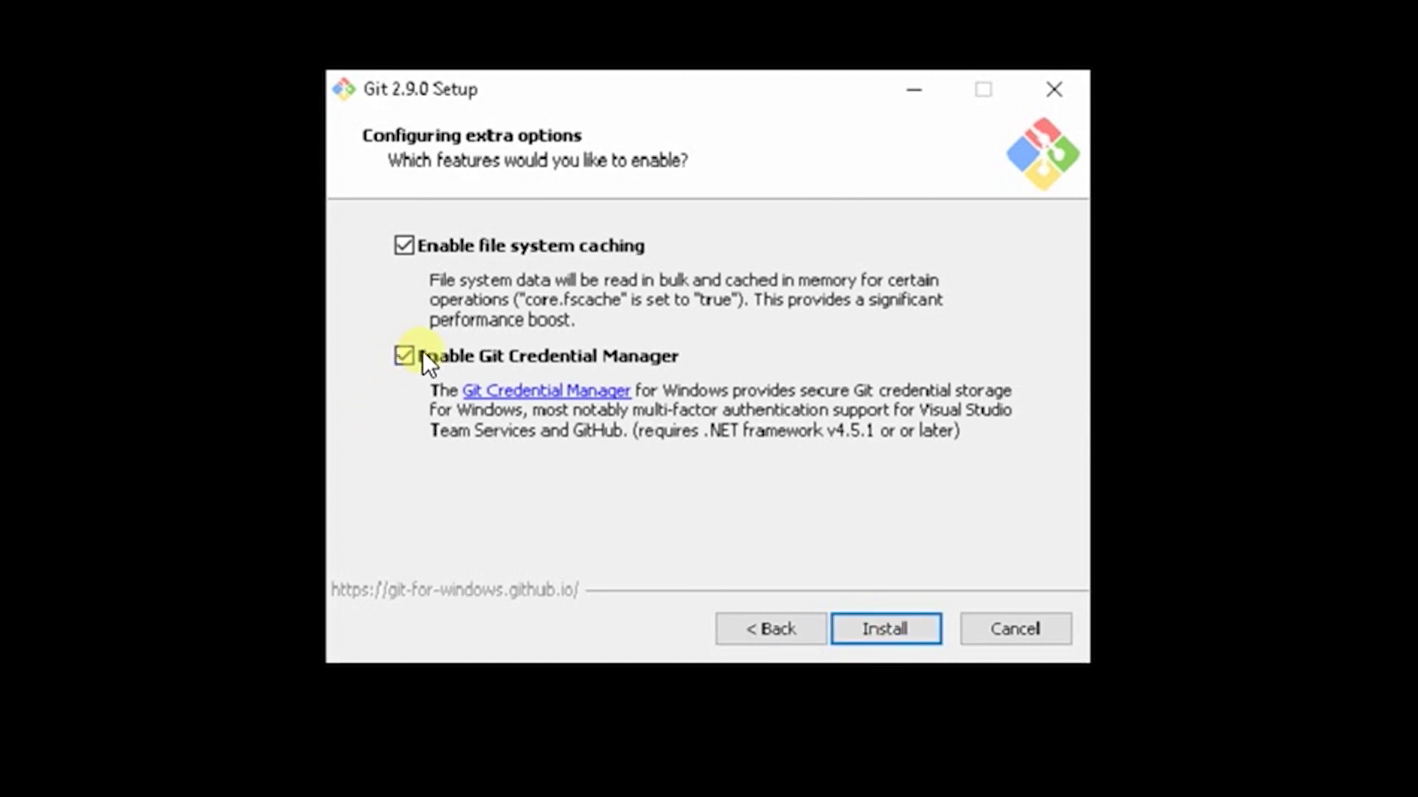
click(891, 624)
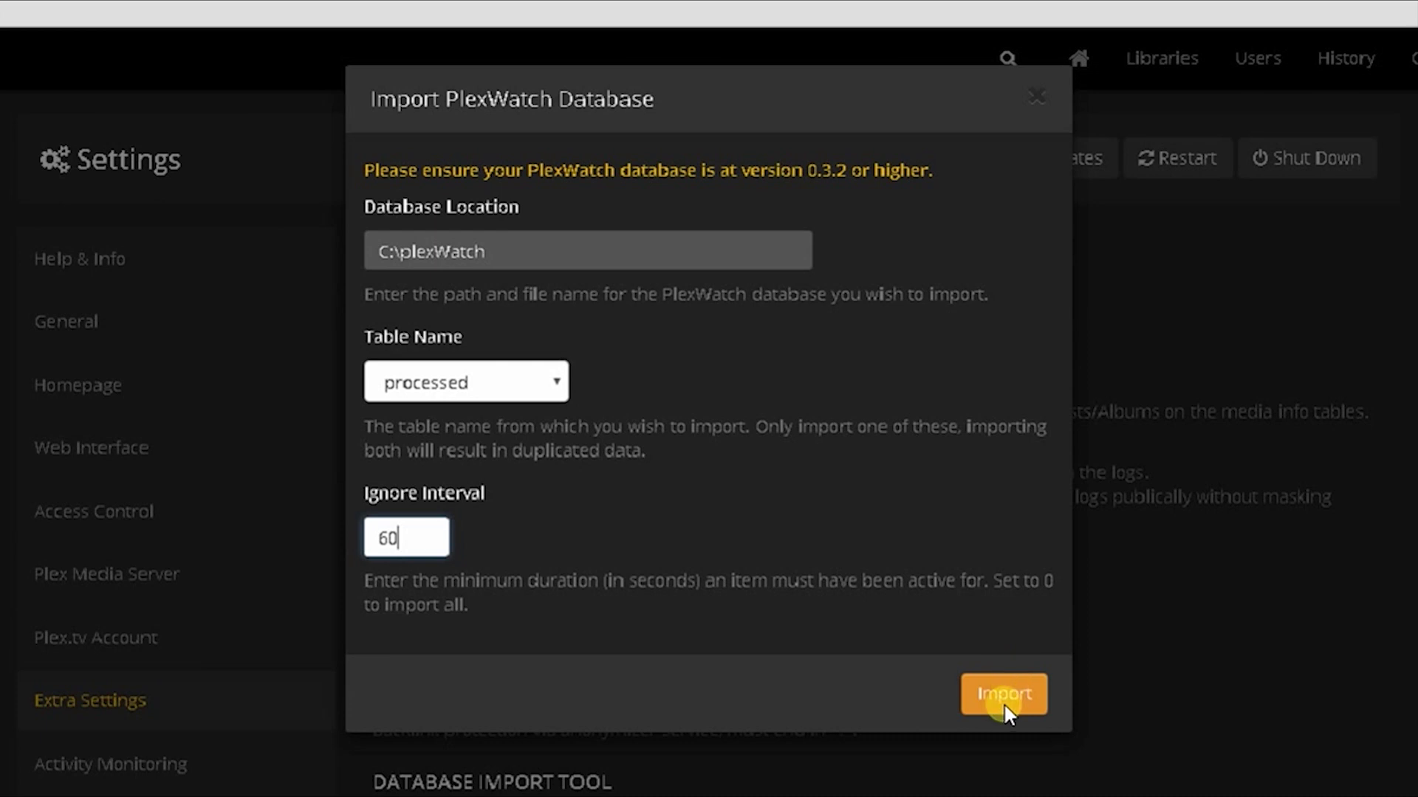
Step: Download sqlite-dll-win64-x64-3130000.zip from the Precompiled Binaries for Windows list
click(1003, 702)
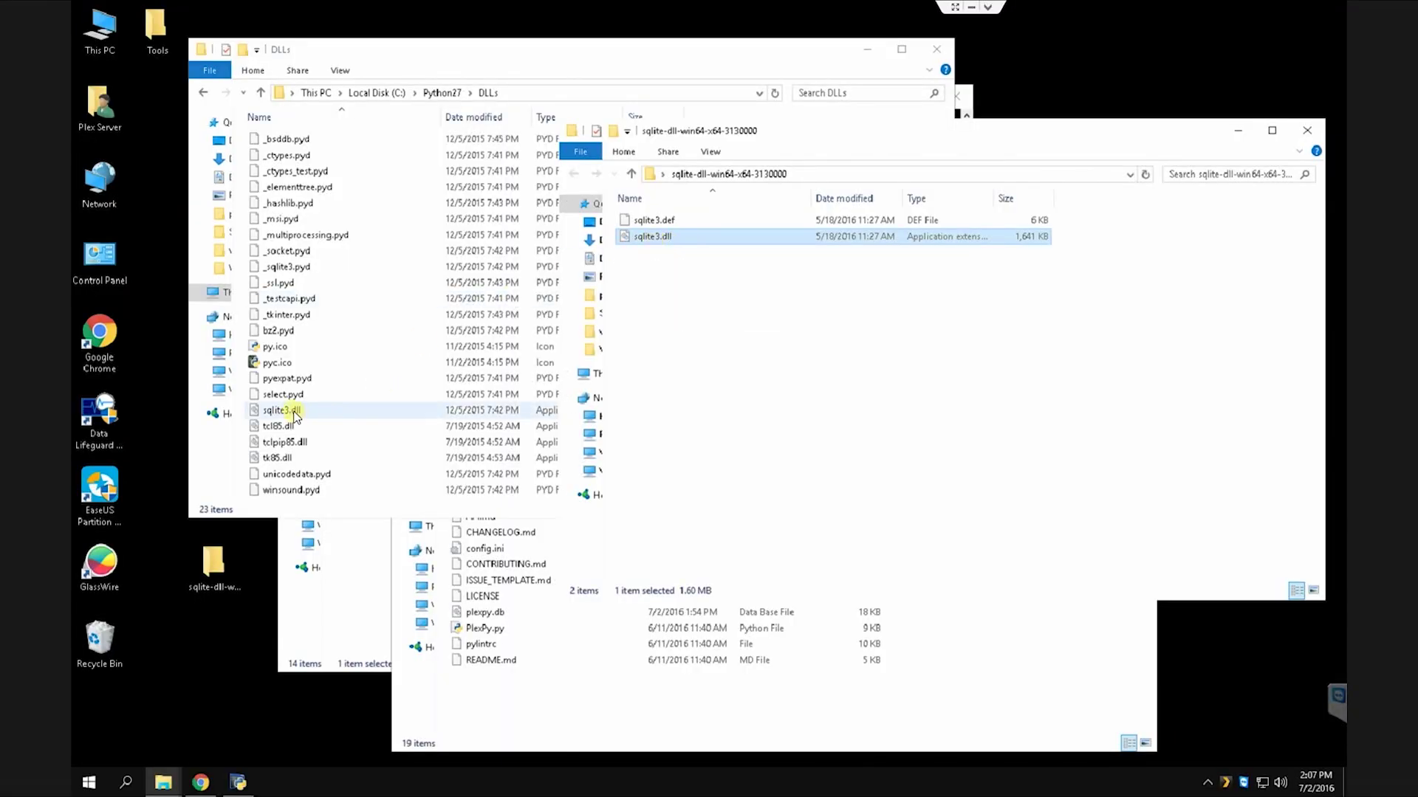
Step: Rename the old sqlite3.dll to sqlite3.dll.bak and copy the new sqlite3.dll into C:\Python27\DLLs
click(291, 412)
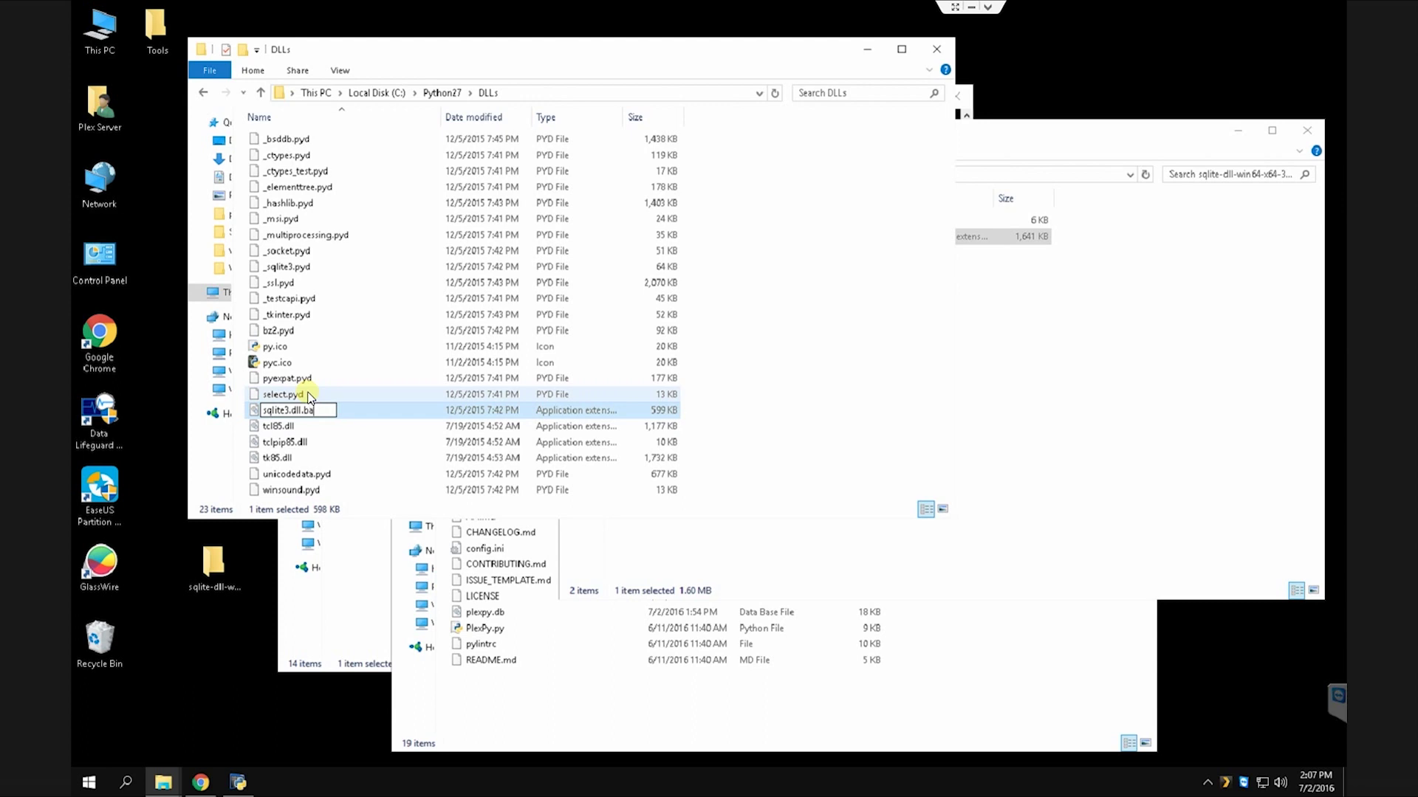
text(k)
key(Return)
key(Return)
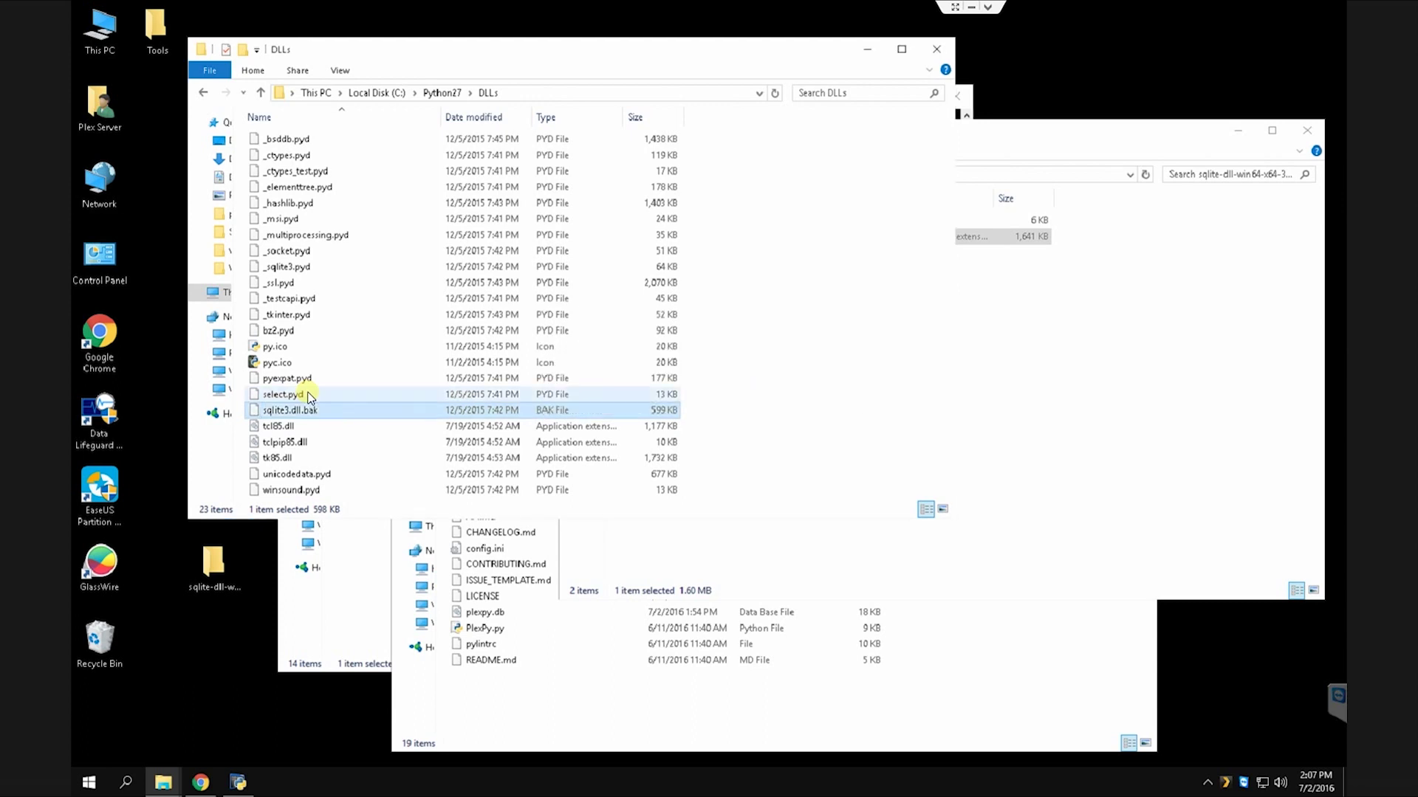
click(1152, 329)
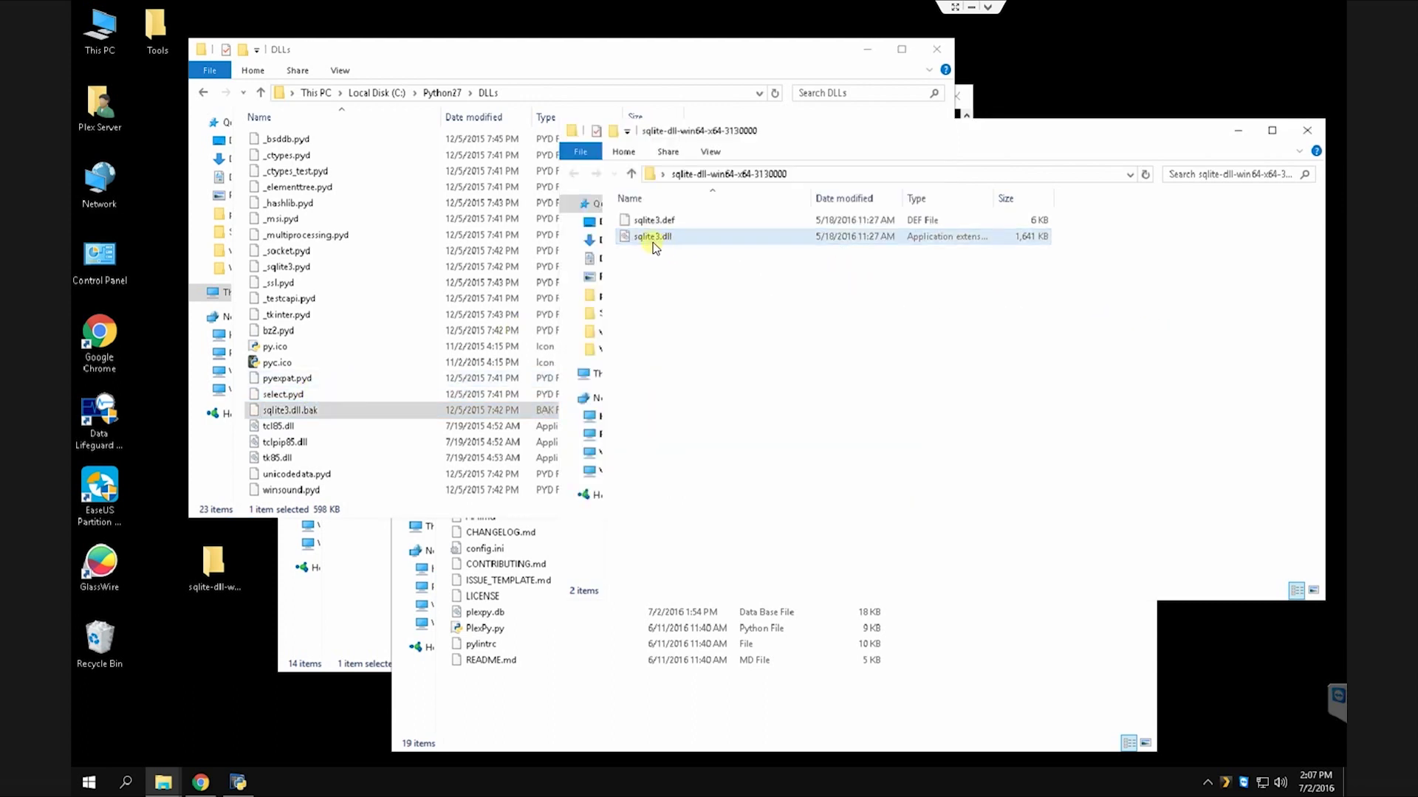
drag(653, 239, 413, 343)
click(443, 347)
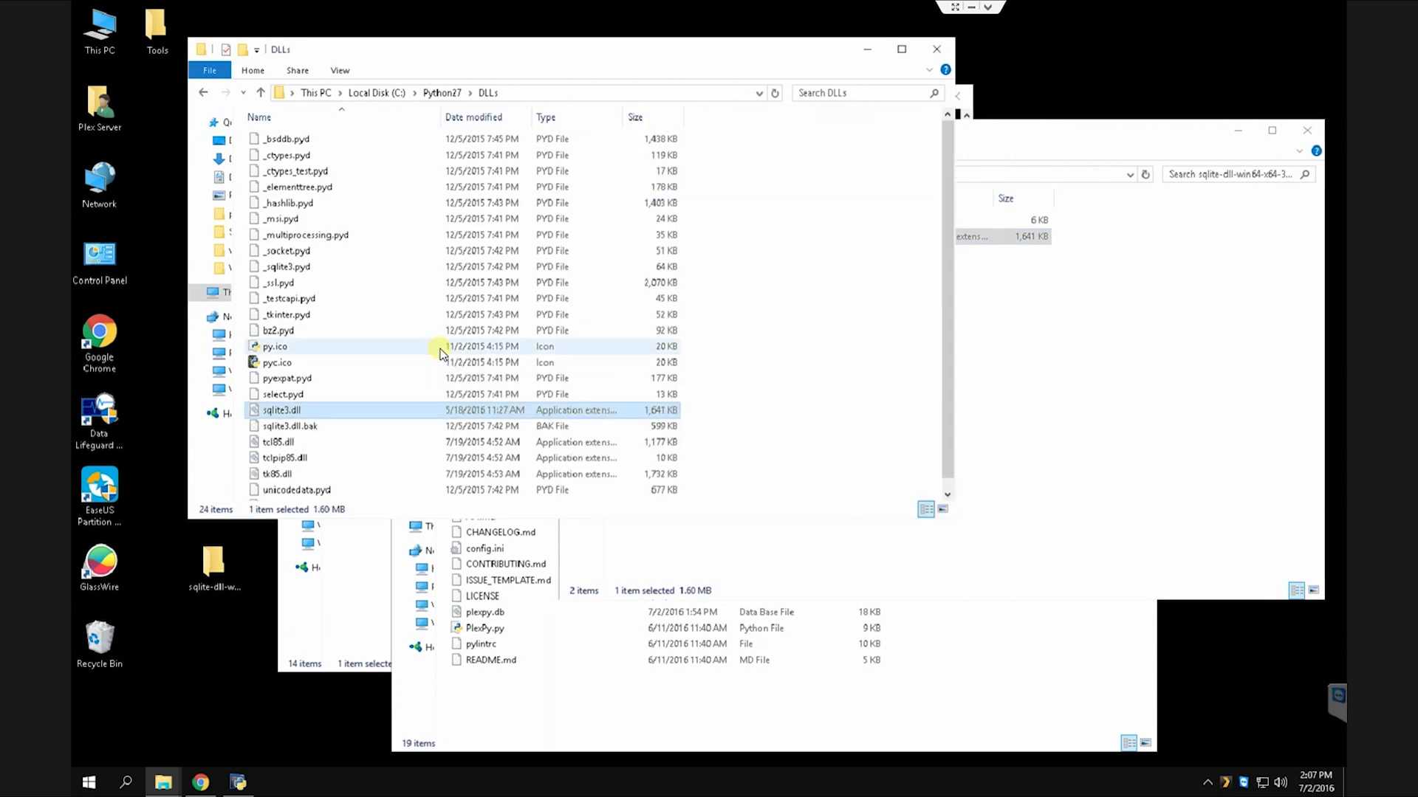
Step: Compare the sizes of sqlite3.dll.bak and the new 1,641 KB sqlite3.dll
click(671, 429)
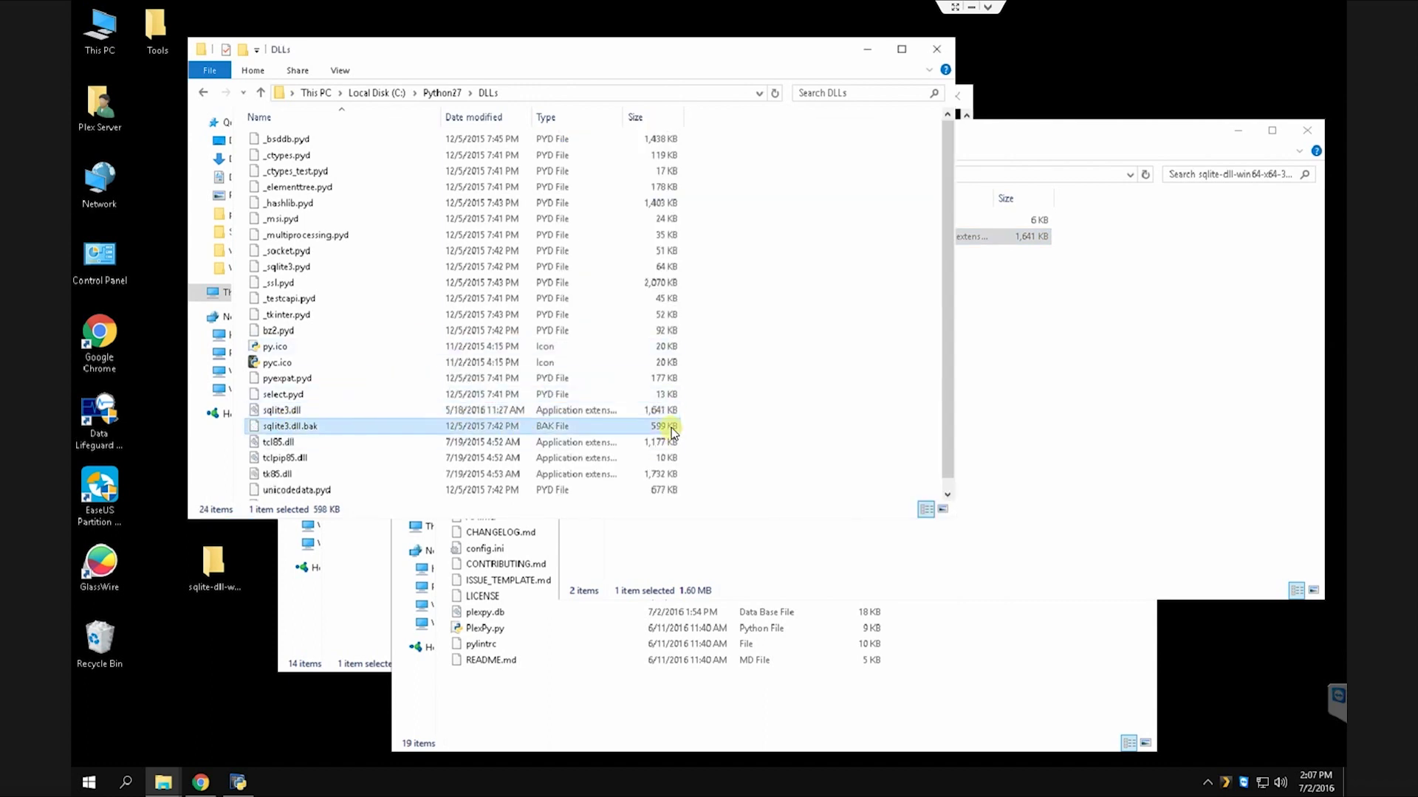
click(597, 415)
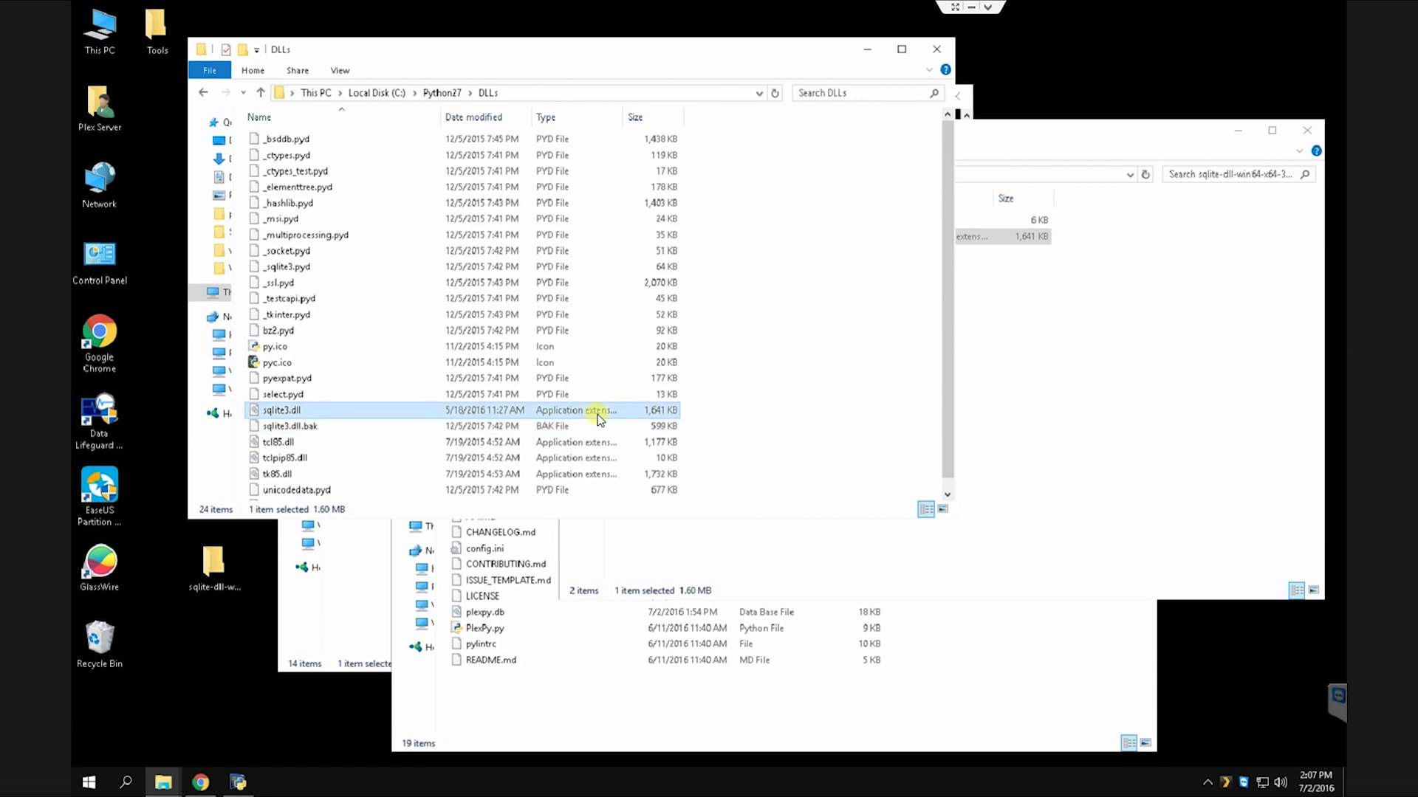
click(469, 434)
click(471, 410)
click(473, 429)
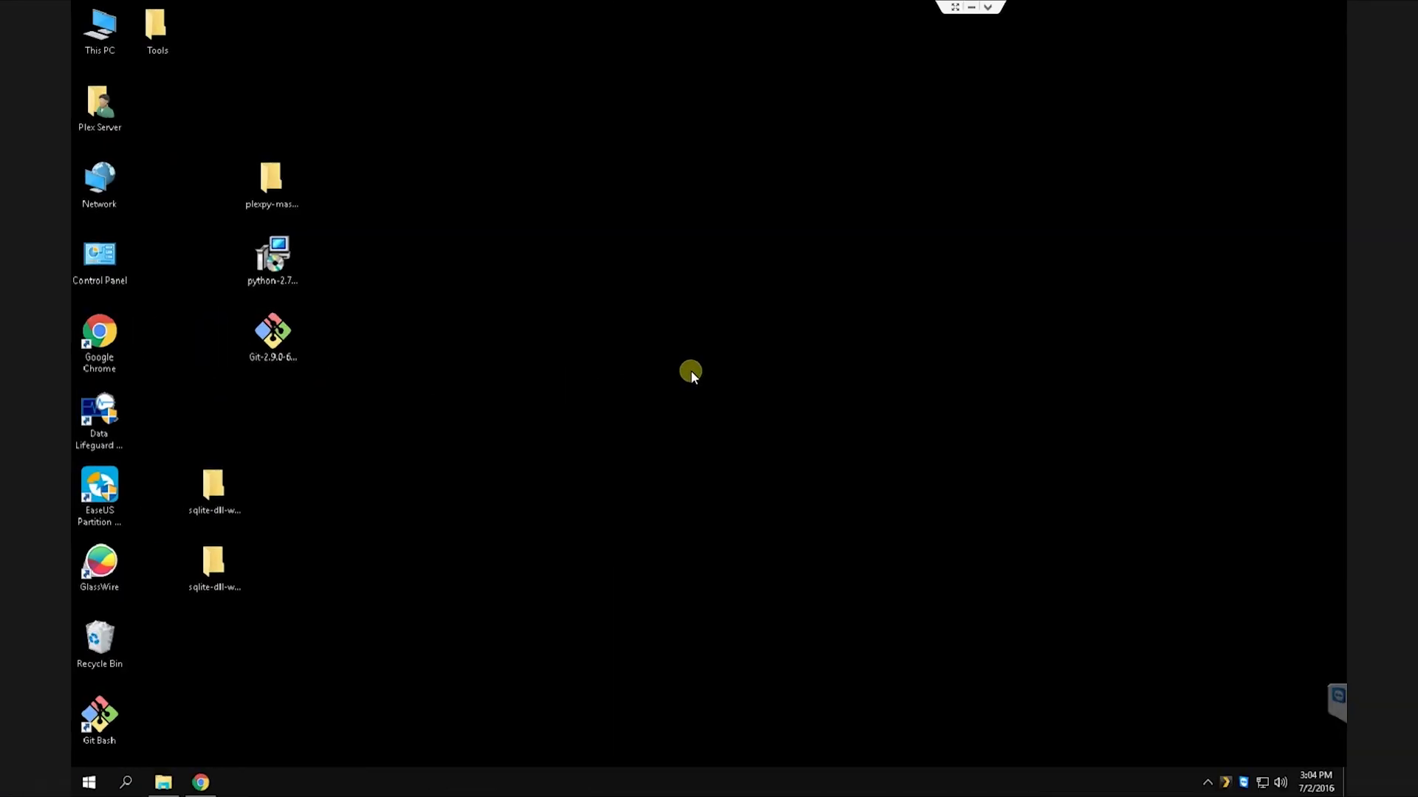
Step: Launch Git GUI from the desktop and clone the plexpy.git repository into C:\PlexPy
right_click(691, 370)
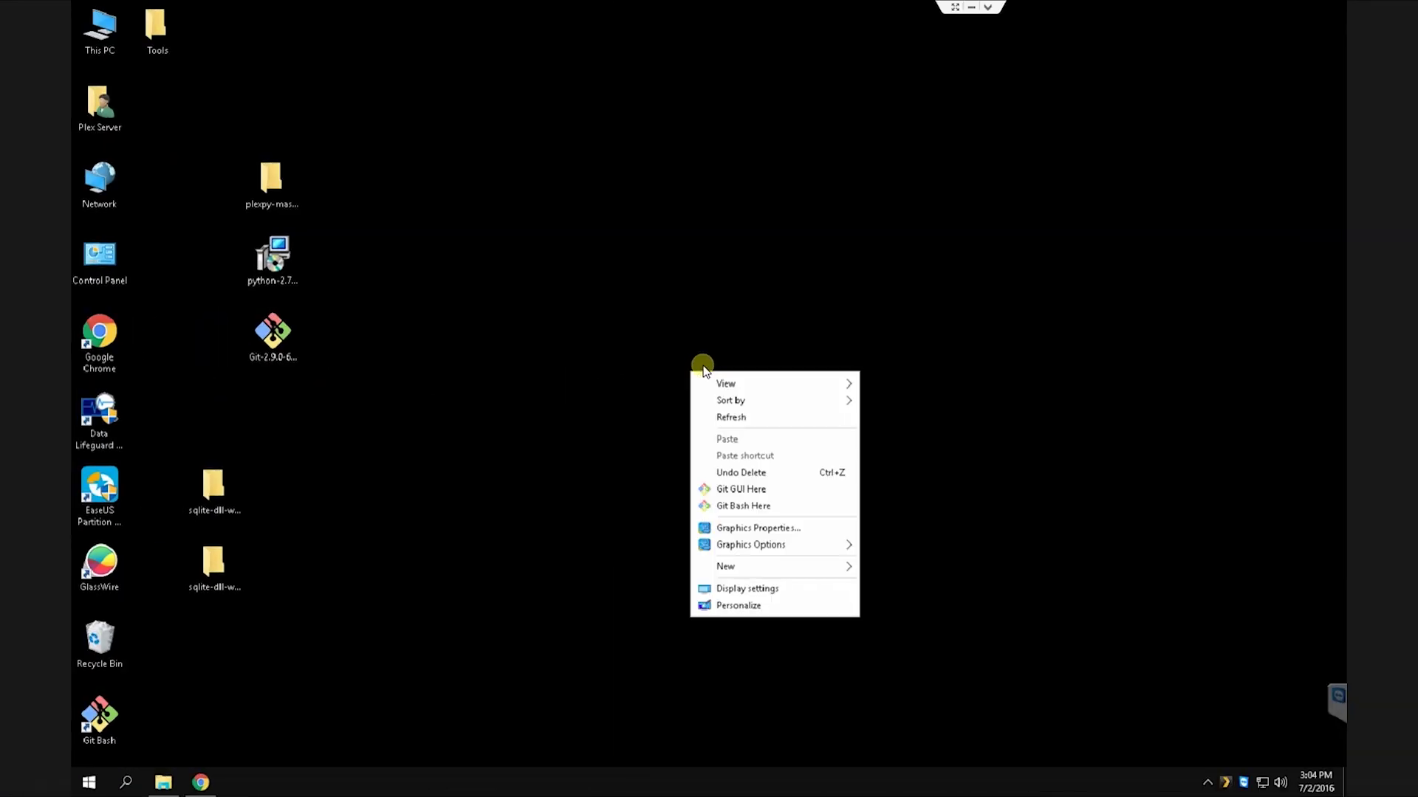
click(781, 493)
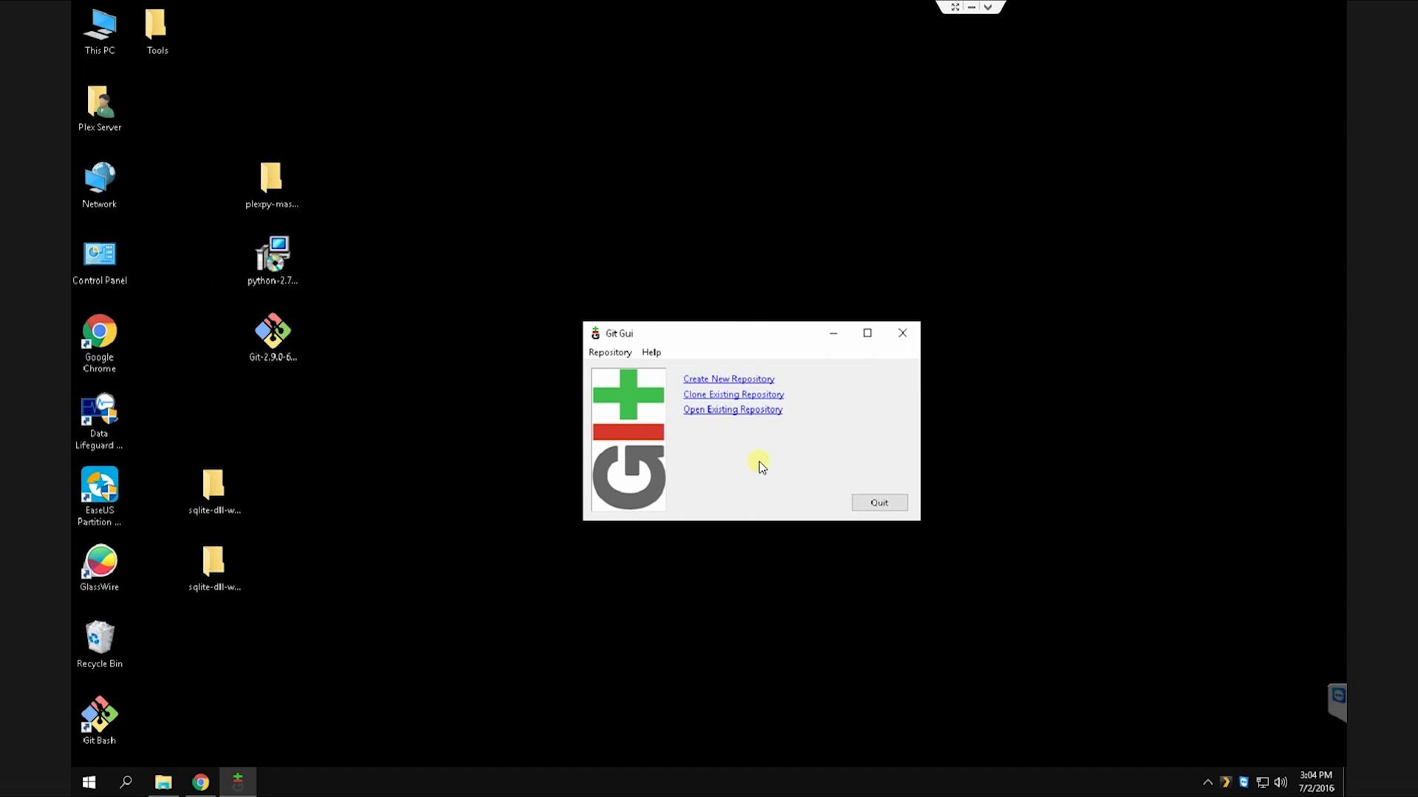
click(713, 397)
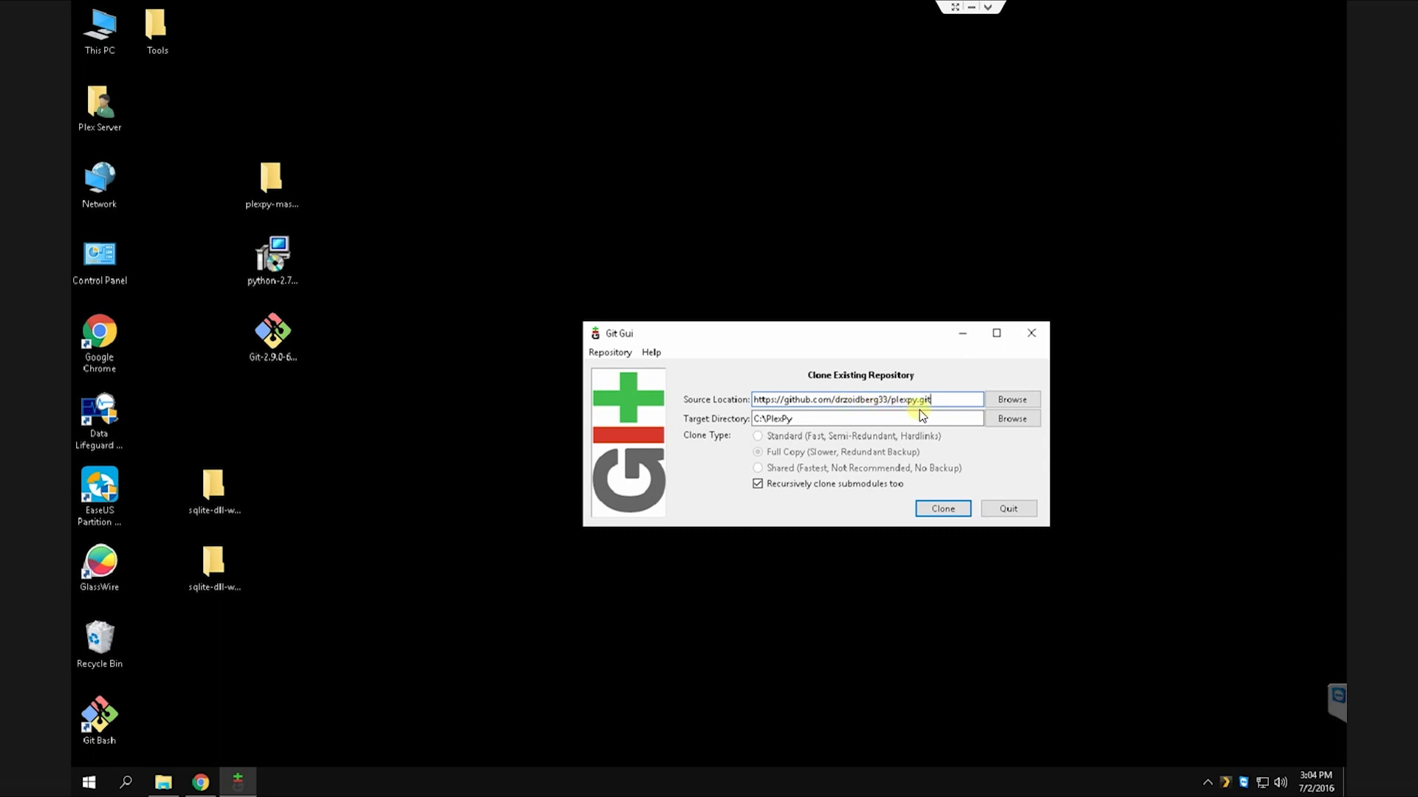
click(944, 509)
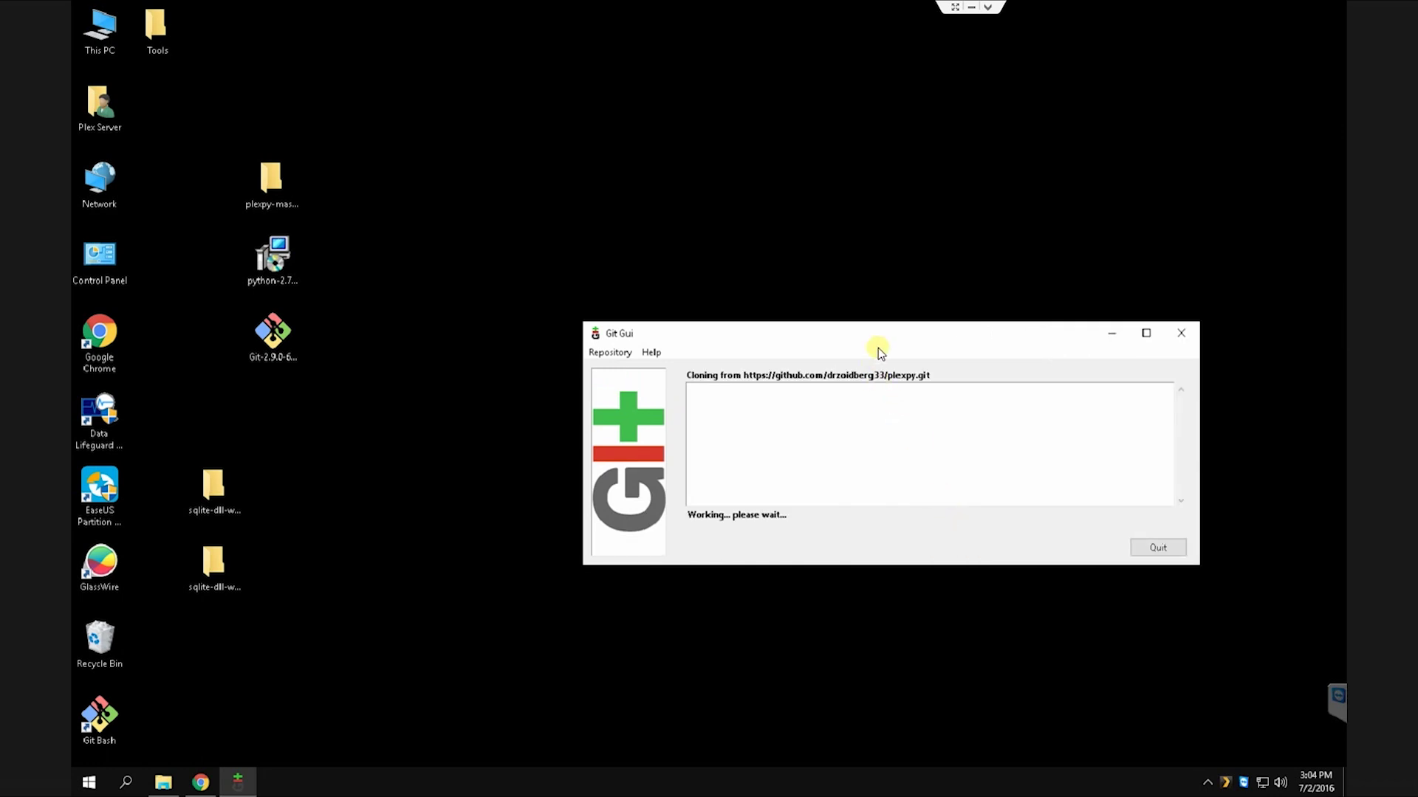
drag(879, 348, 760, 324)
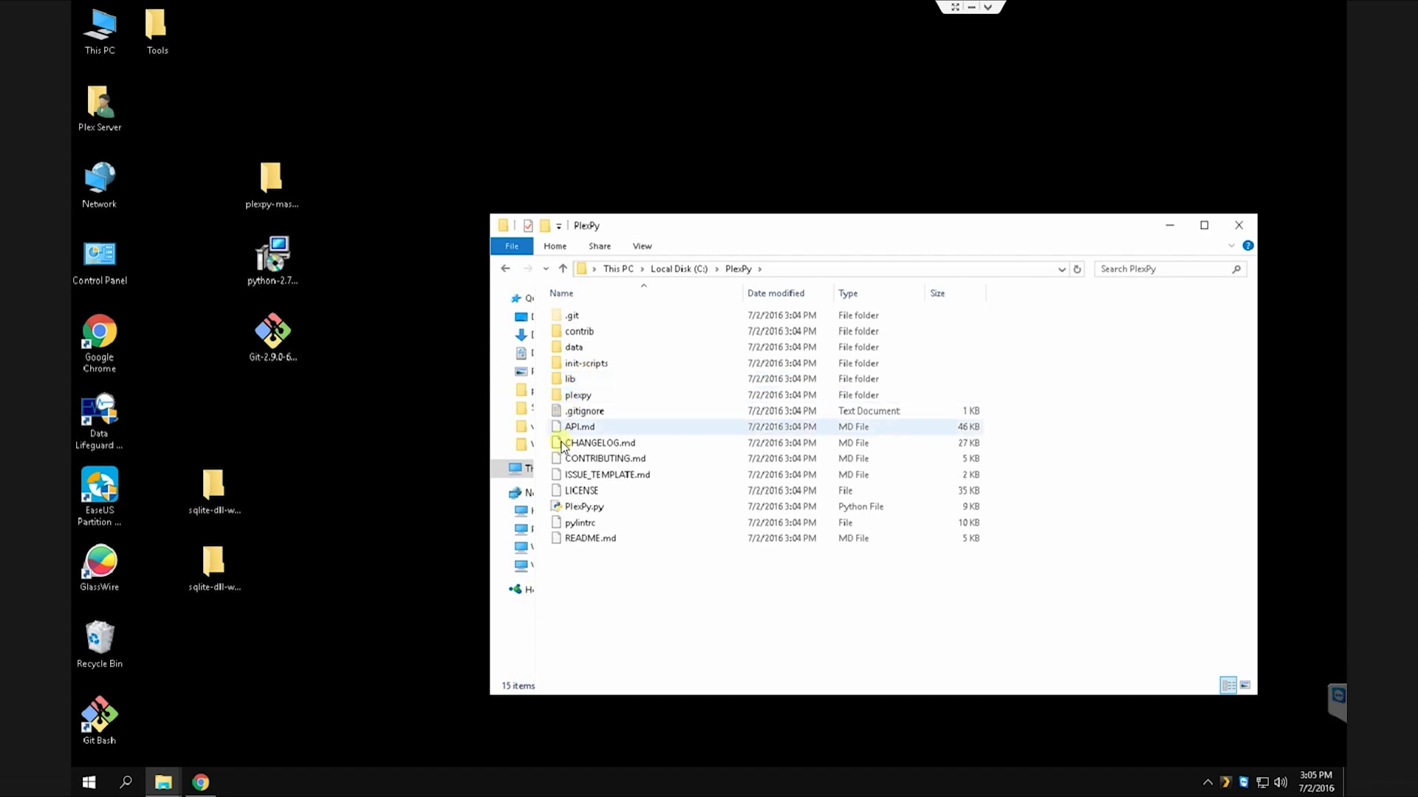
Step: Run PlexPy.py from C:\PlexPy to start PlexPy's web server on port 8181
double_click(577, 509)
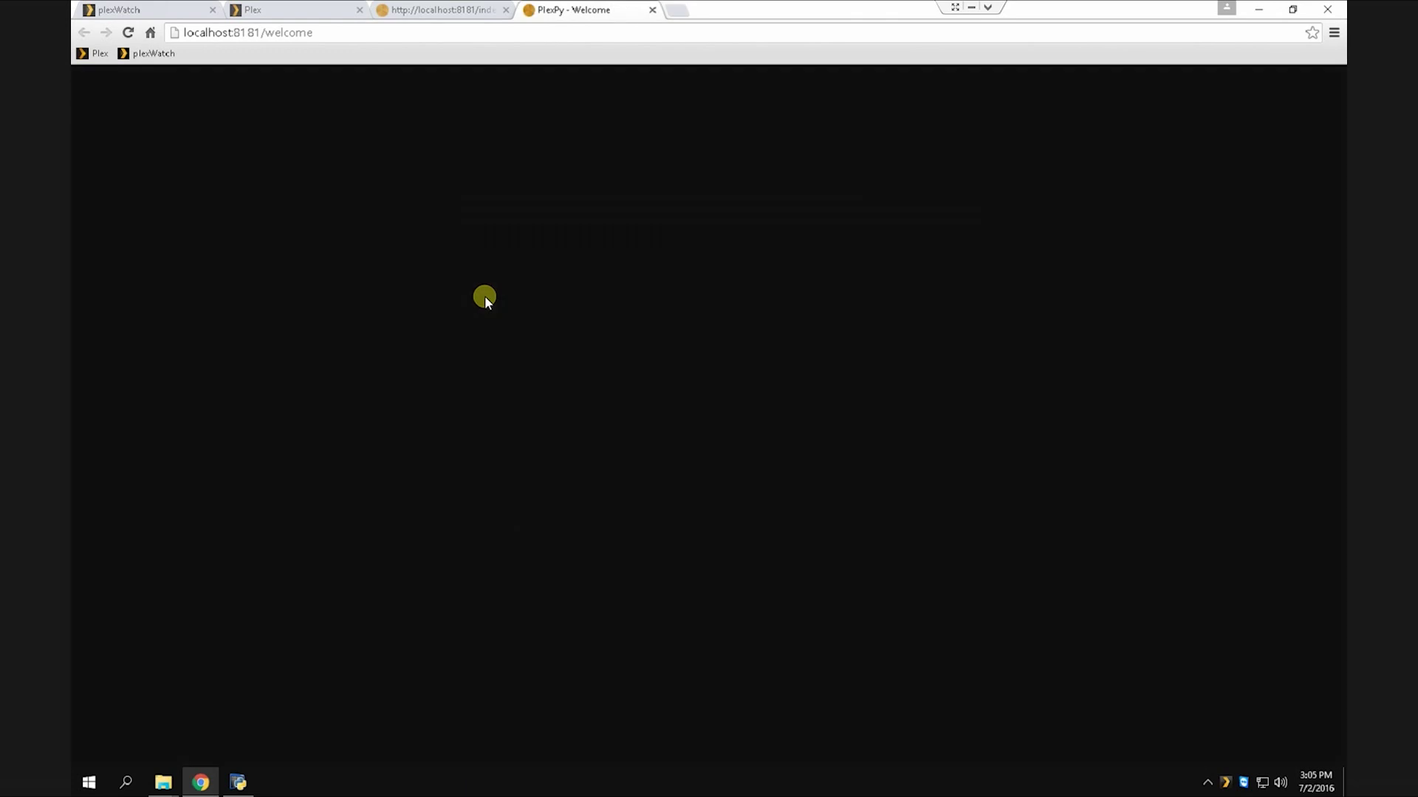
Step: Authenticate with the Plex.tv account and select WastedServer at 192.168.1.143
click(926, 577)
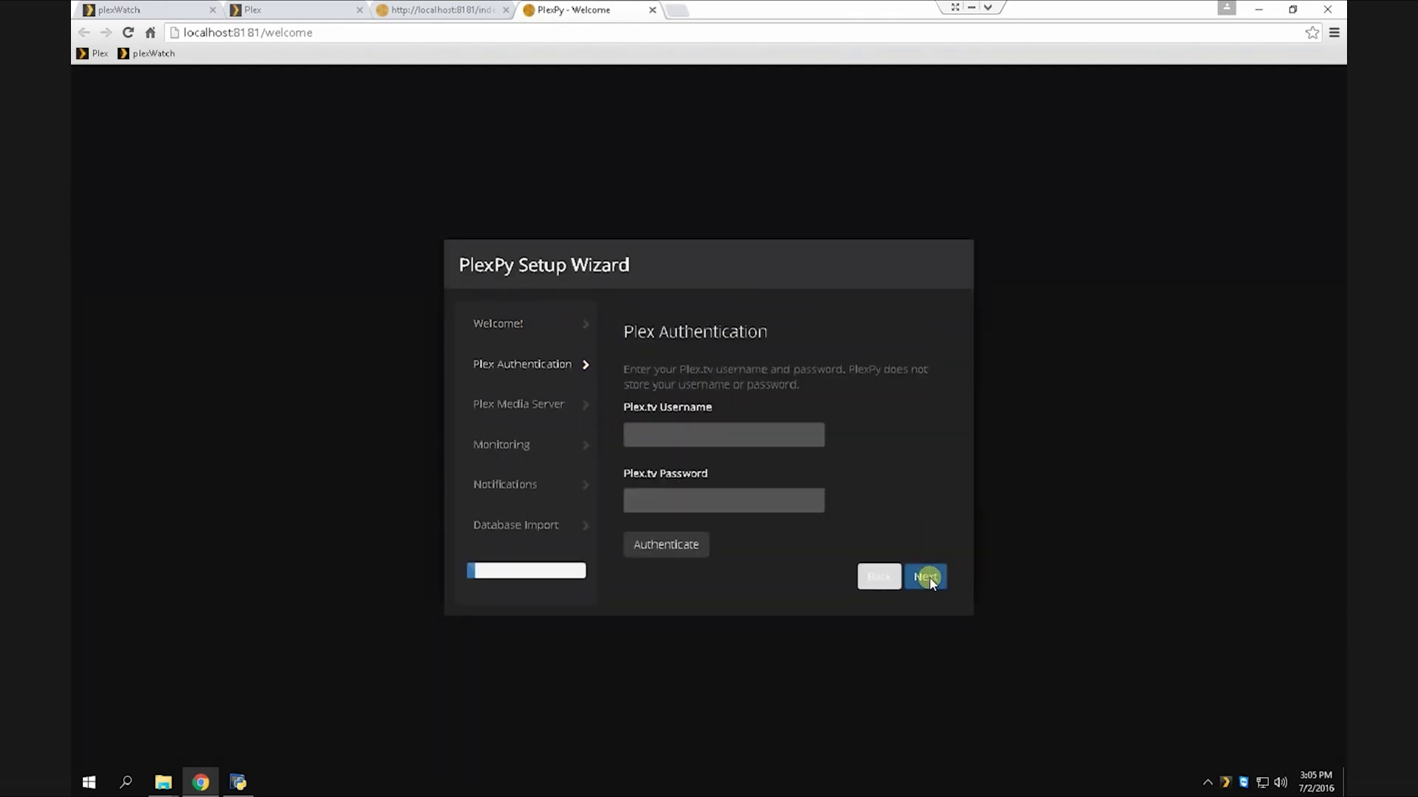
click(659, 436)
key(Tab)
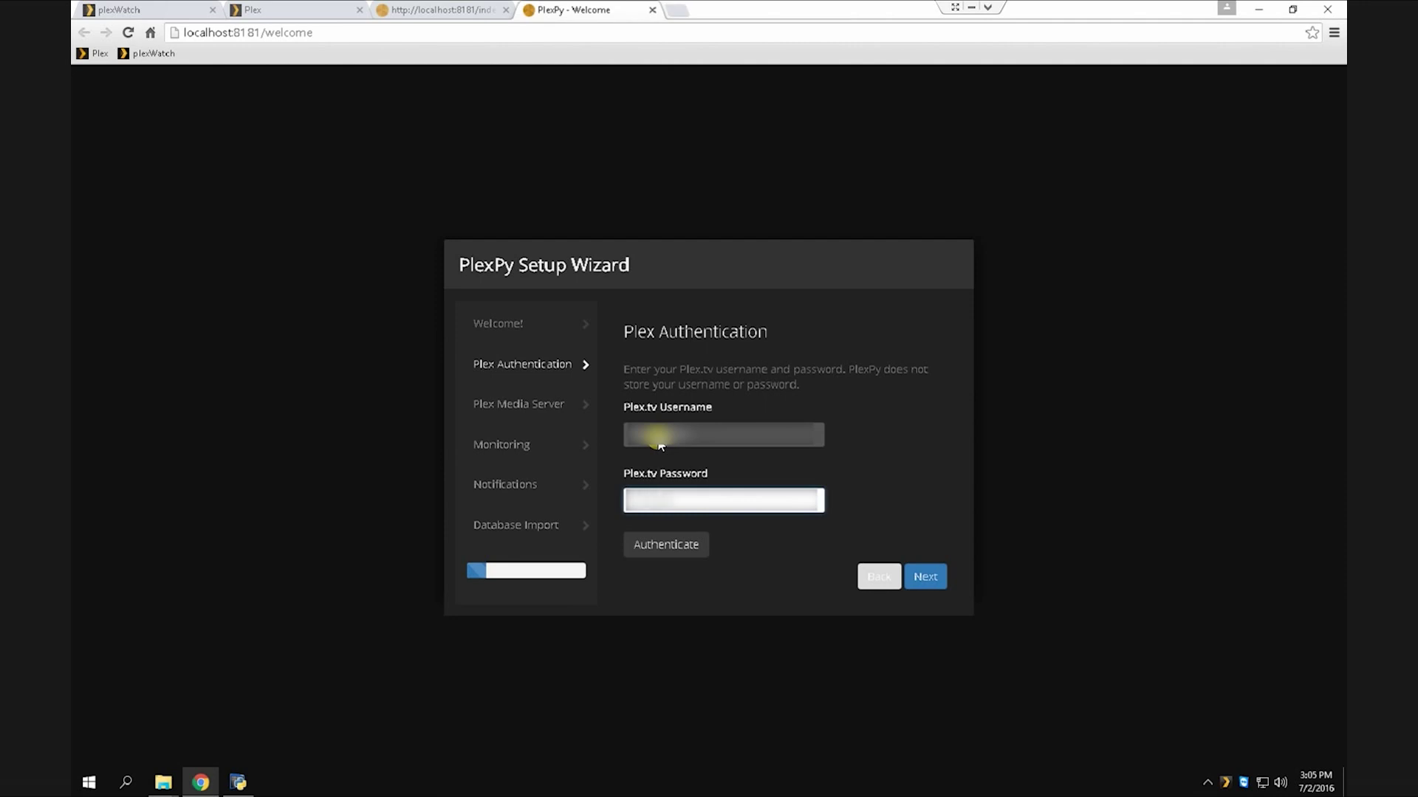
click(671, 546)
click(922, 579)
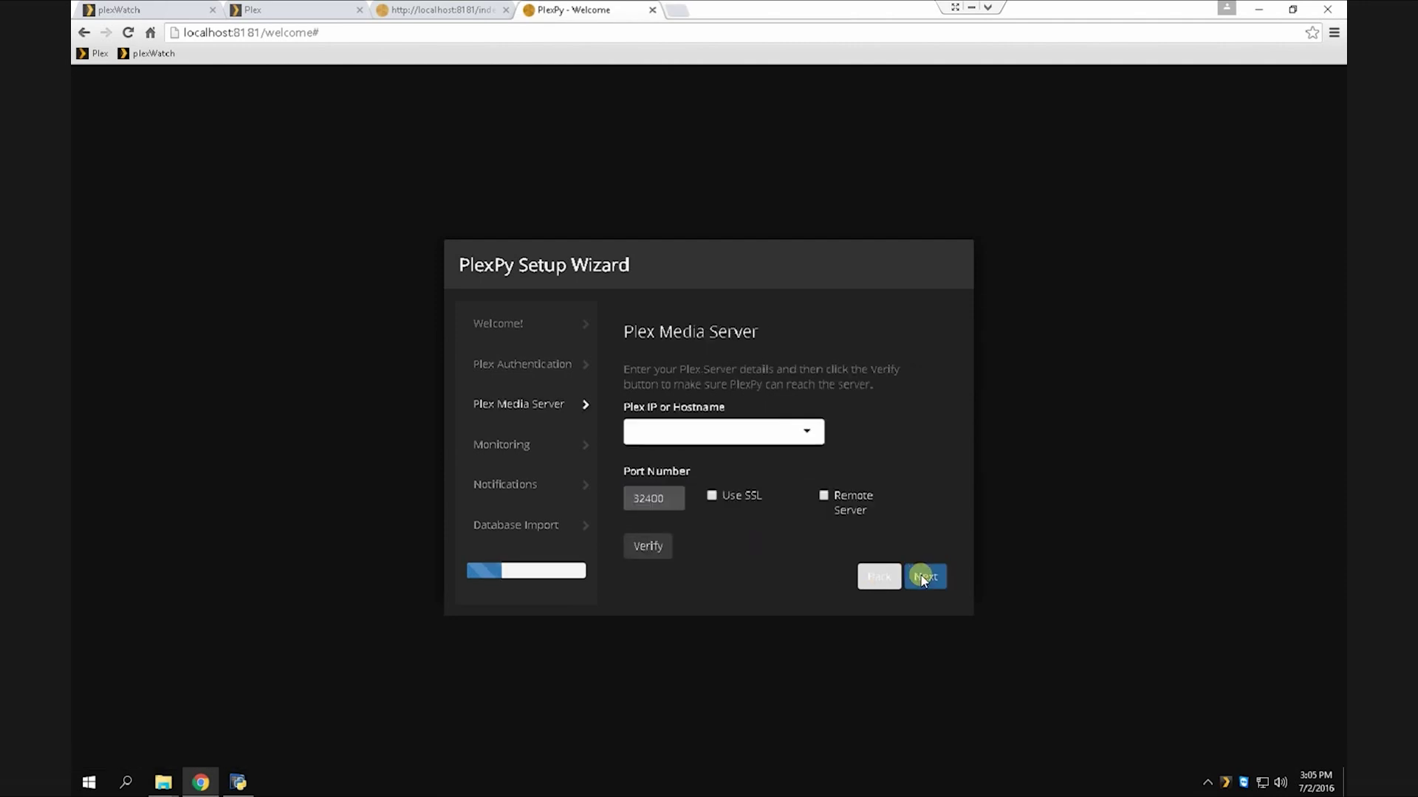
click(808, 431)
click(720, 460)
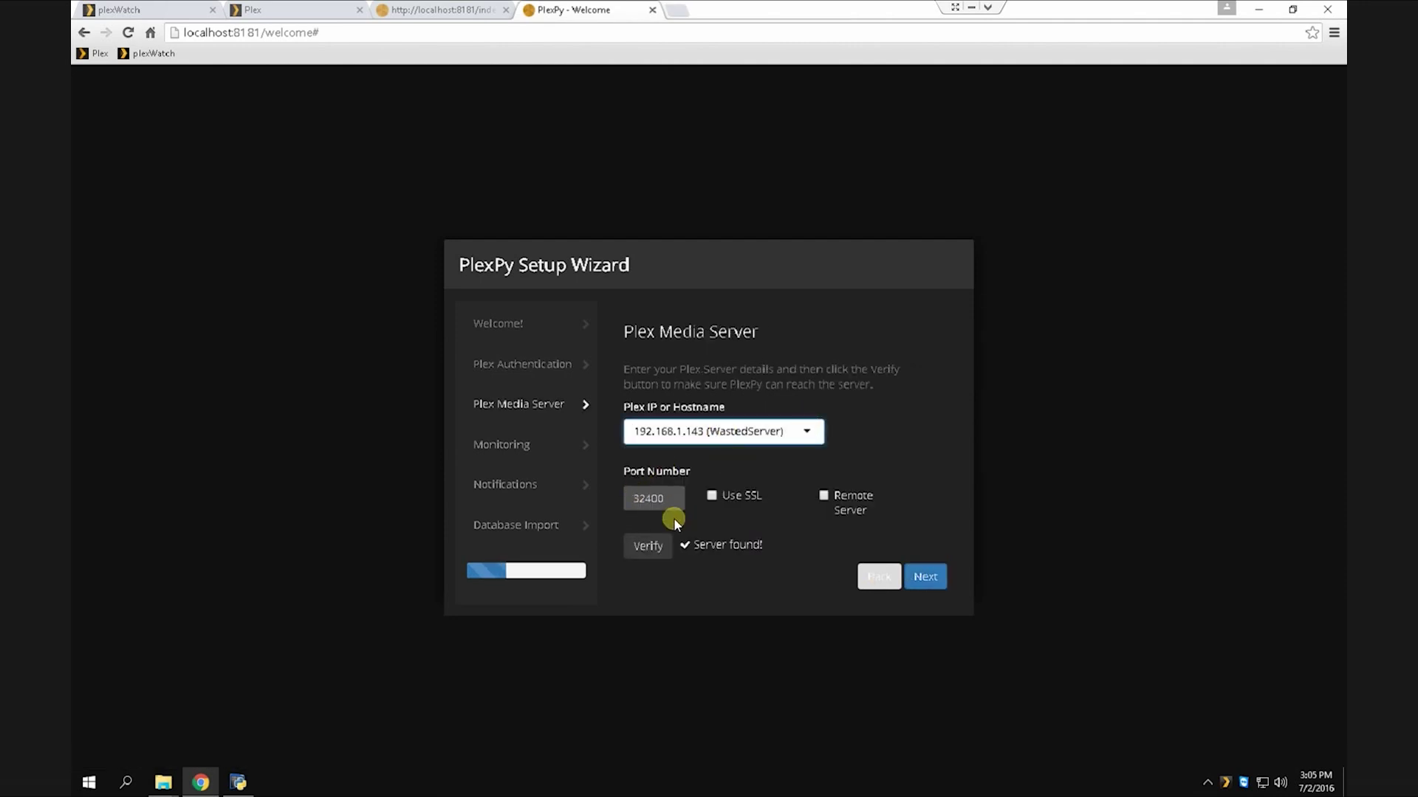
Step: Disable music logging, set the ignore interval to 60, and finish the setup wizard
click(925, 583)
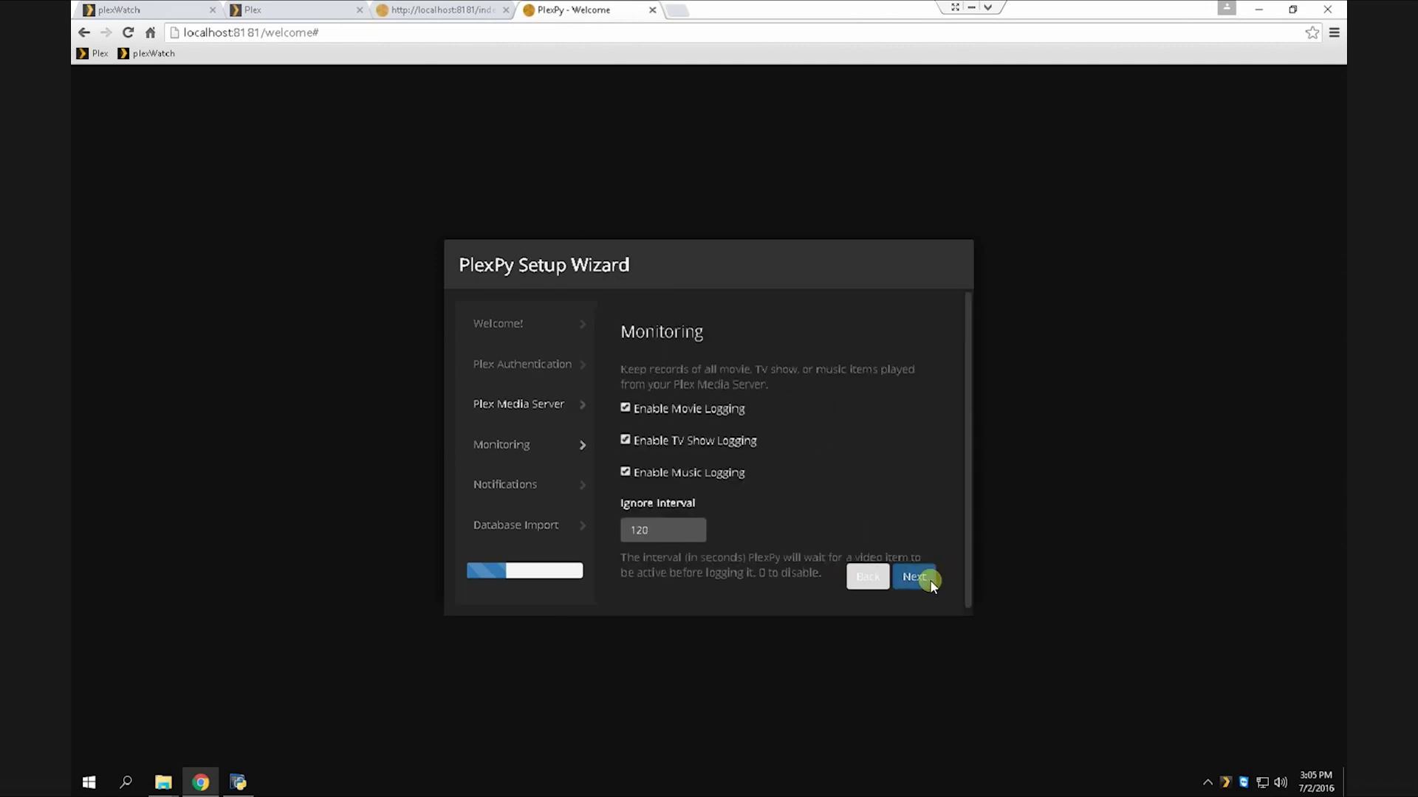
click(626, 472)
double_click(650, 530)
text(60)
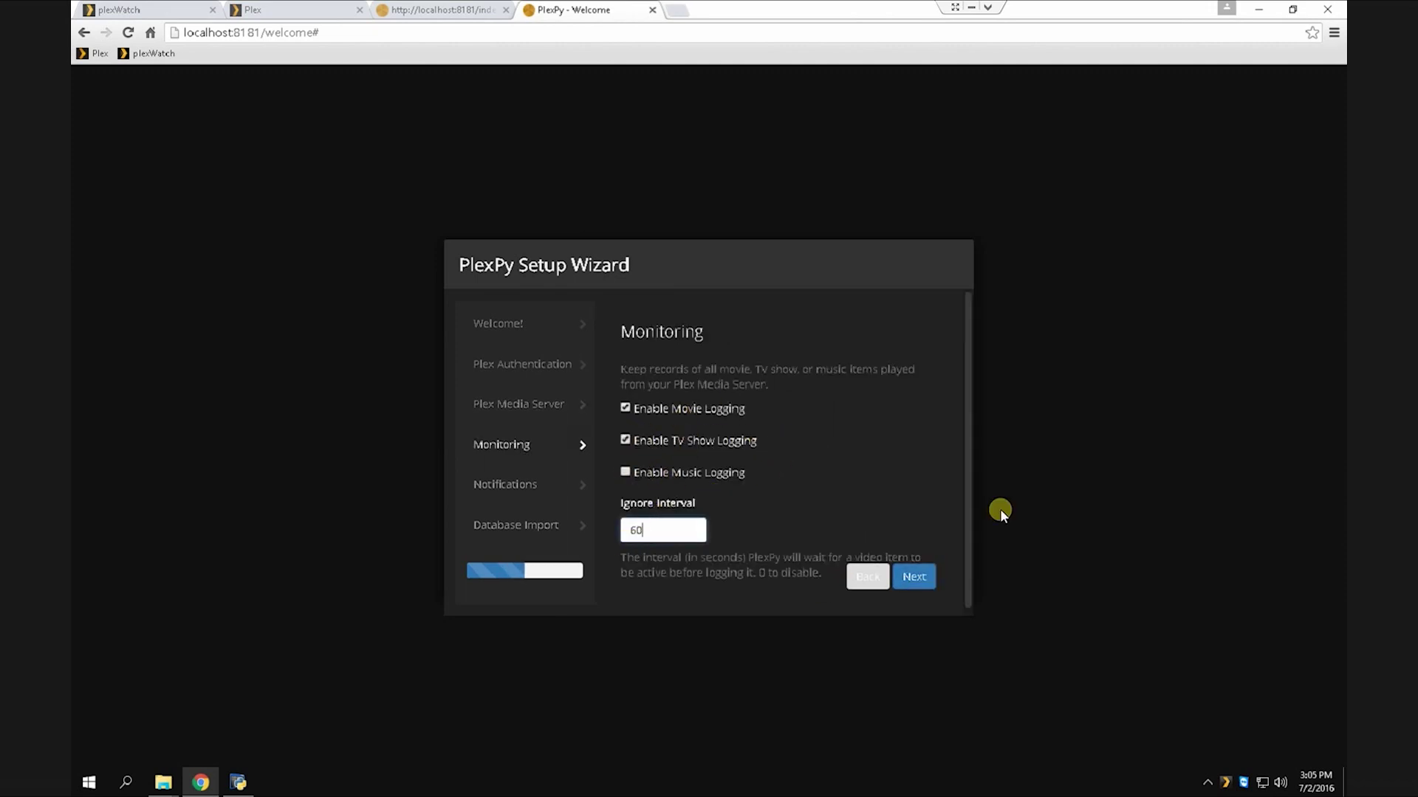
click(920, 576)
click(919, 574)
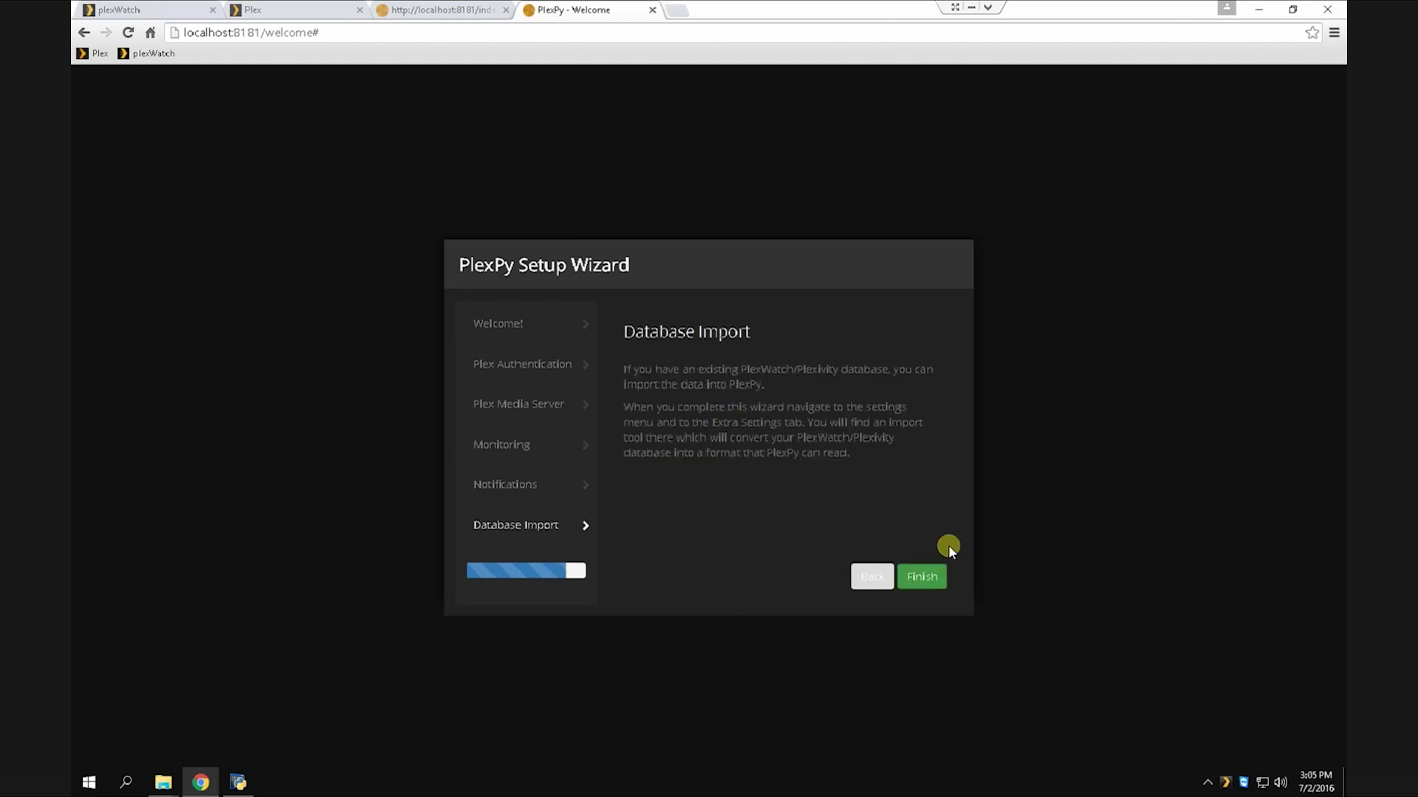
click(922, 576)
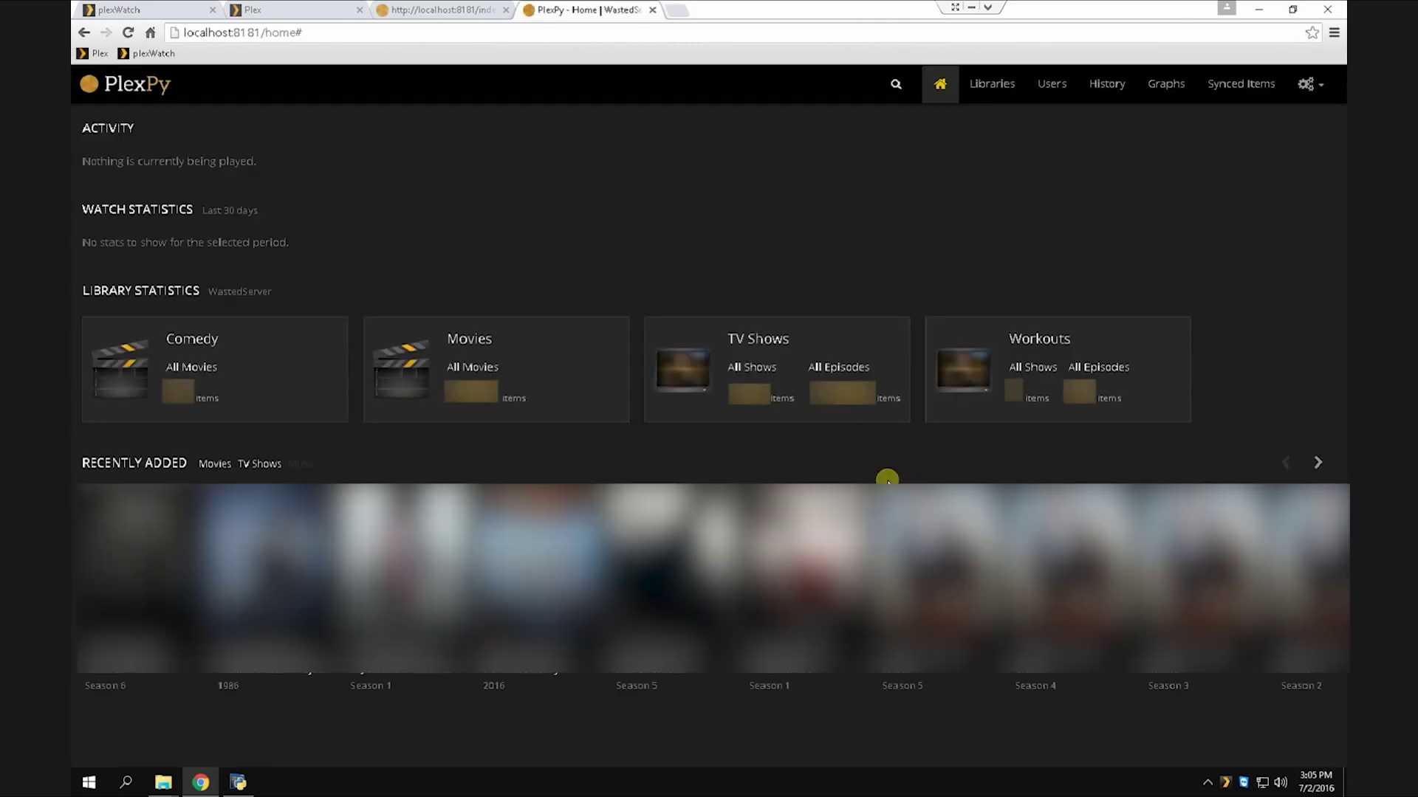
Step: Open the PlexWatch database import dialog from PlexPy's Extra Settings
click(1322, 83)
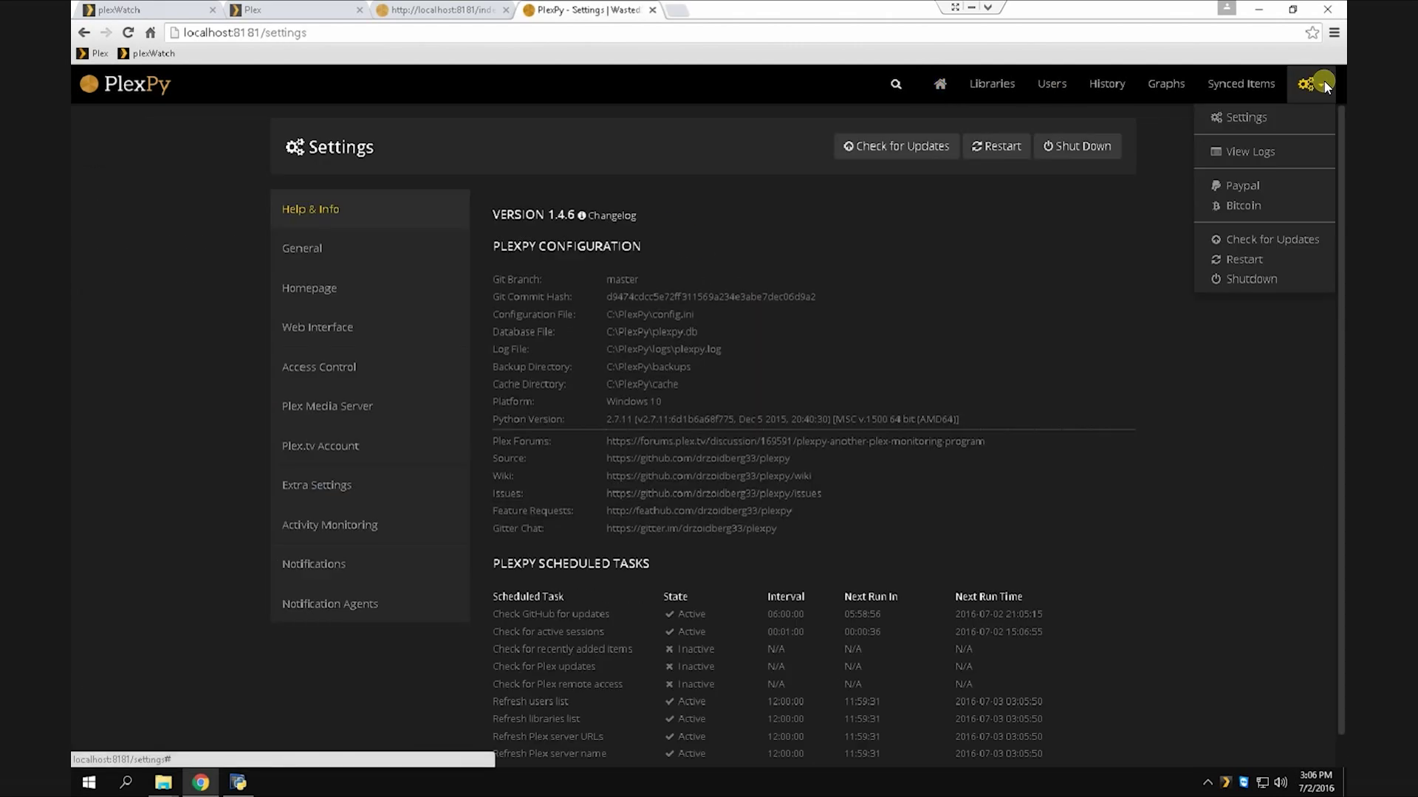
click(1233, 123)
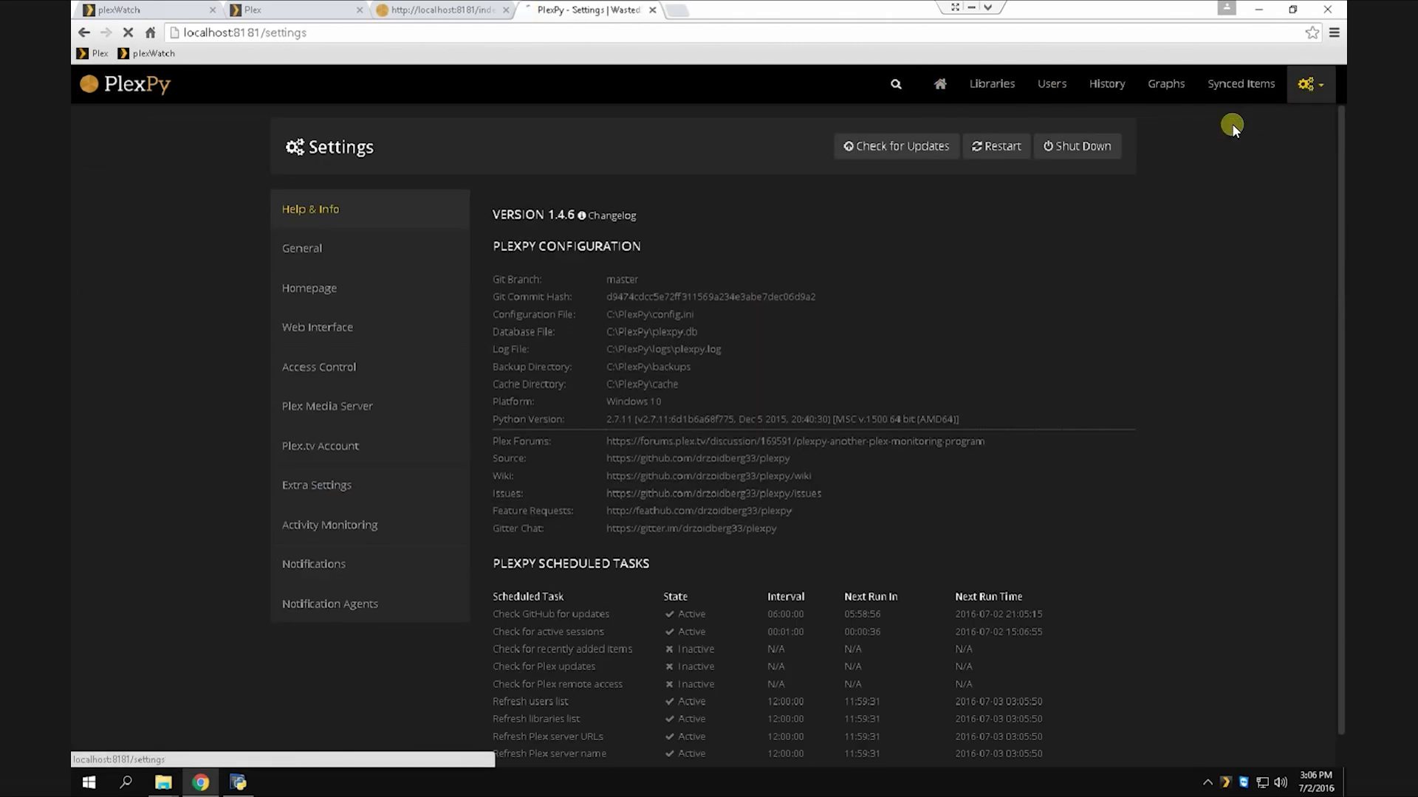
click(321, 490)
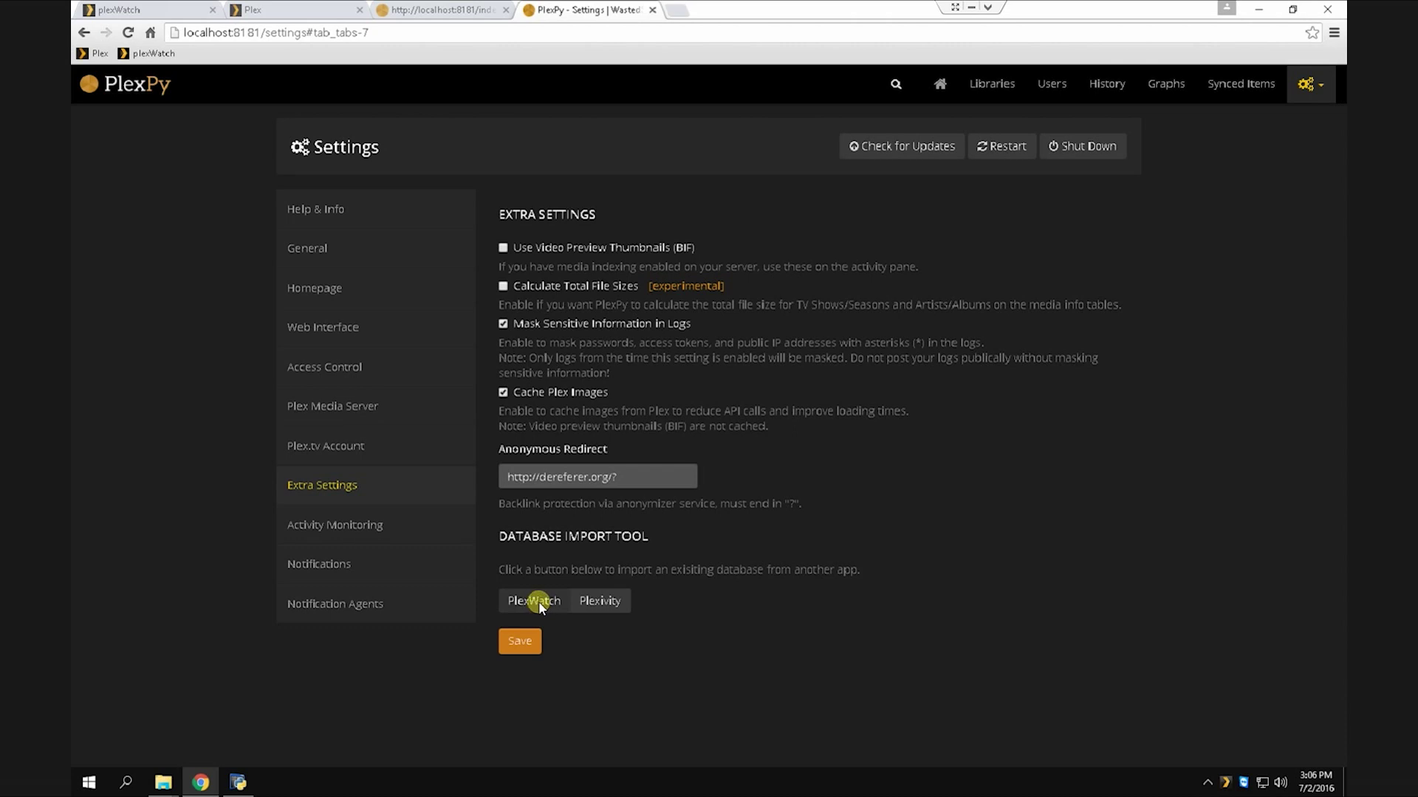
click(538, 601)
click(582, 201)
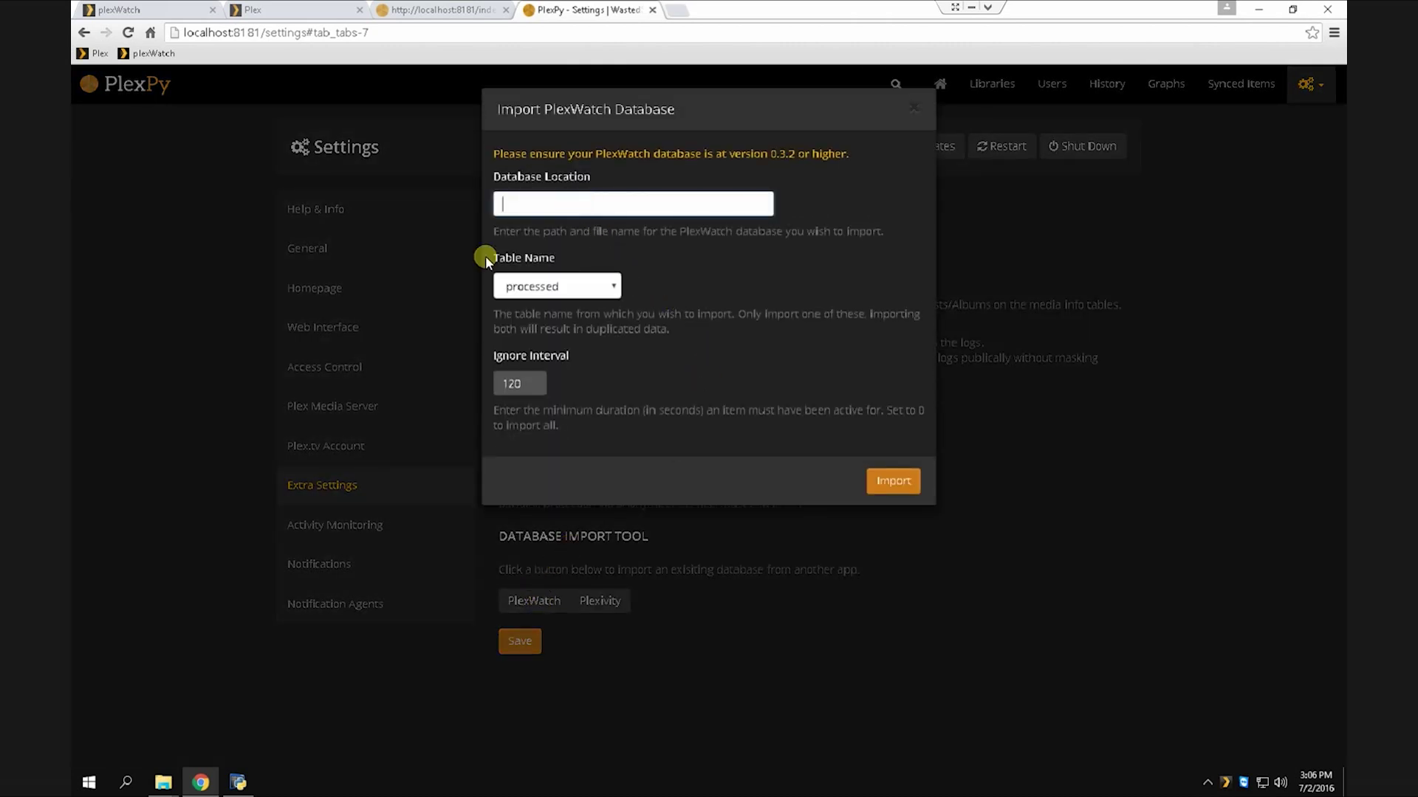
Step: Copy the full path C:\plexWatch\plexWatch.db from File Explorer's address bar
mouse_move(163, 783)
click(303, 712)
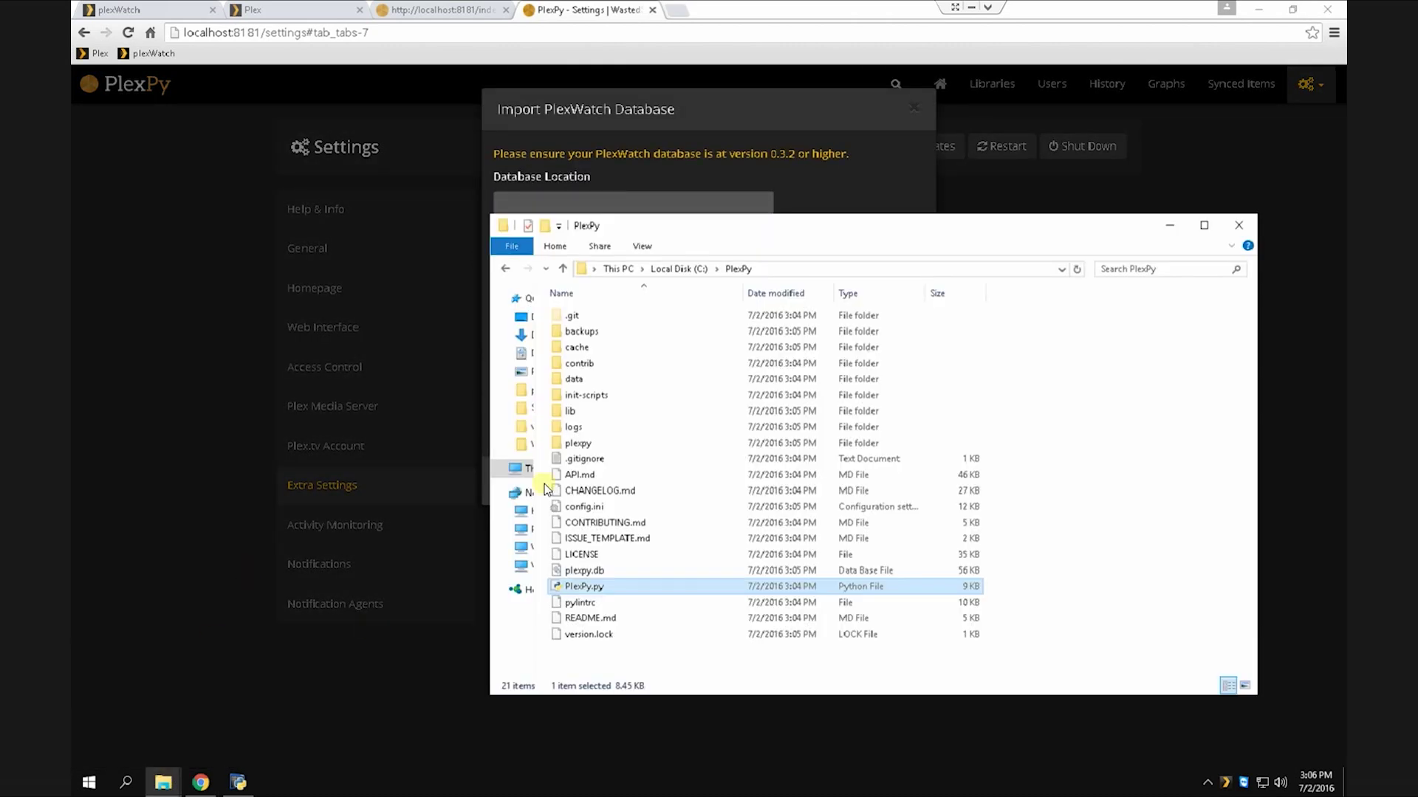
click(1056, 380)
click(653, 269)
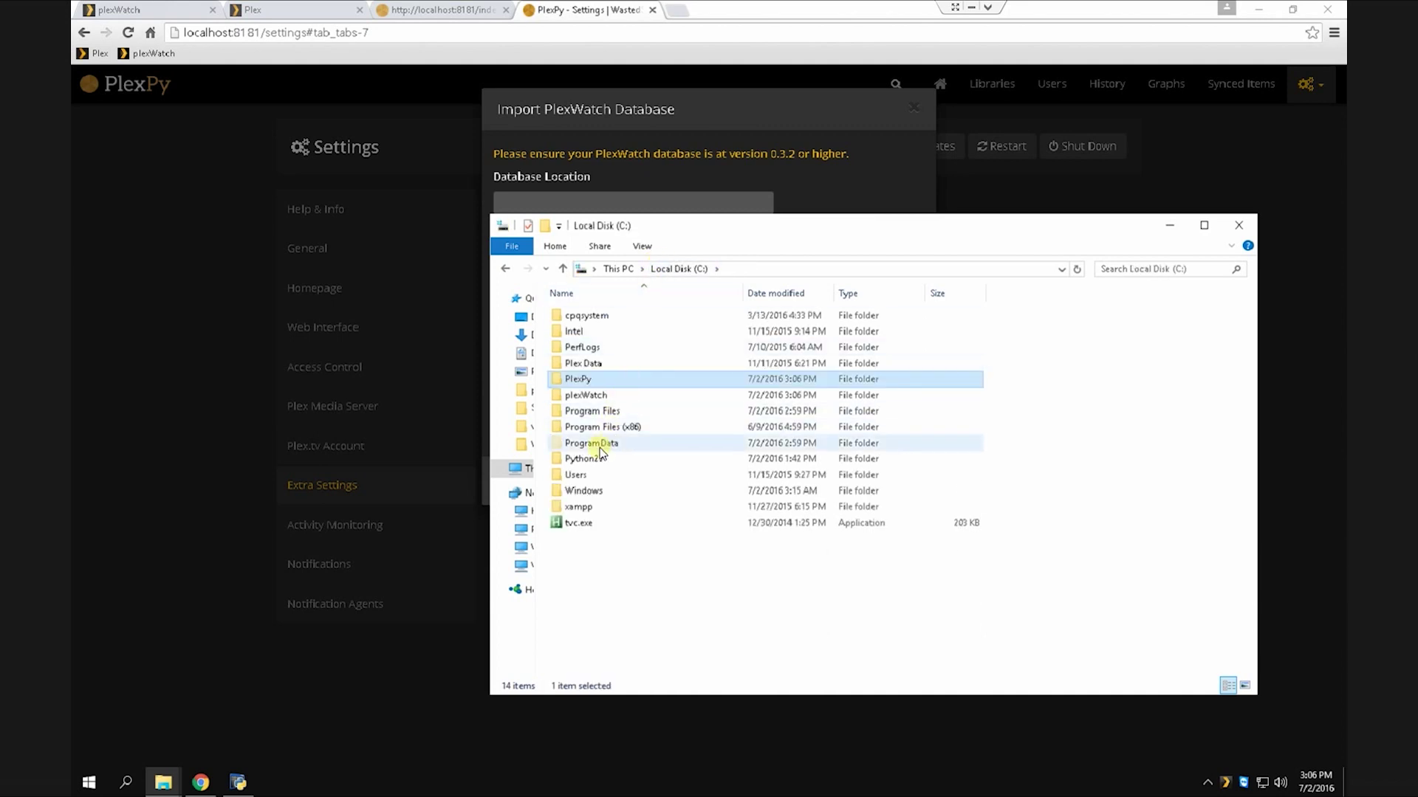
click(589, 397)
double_click(589, 397)
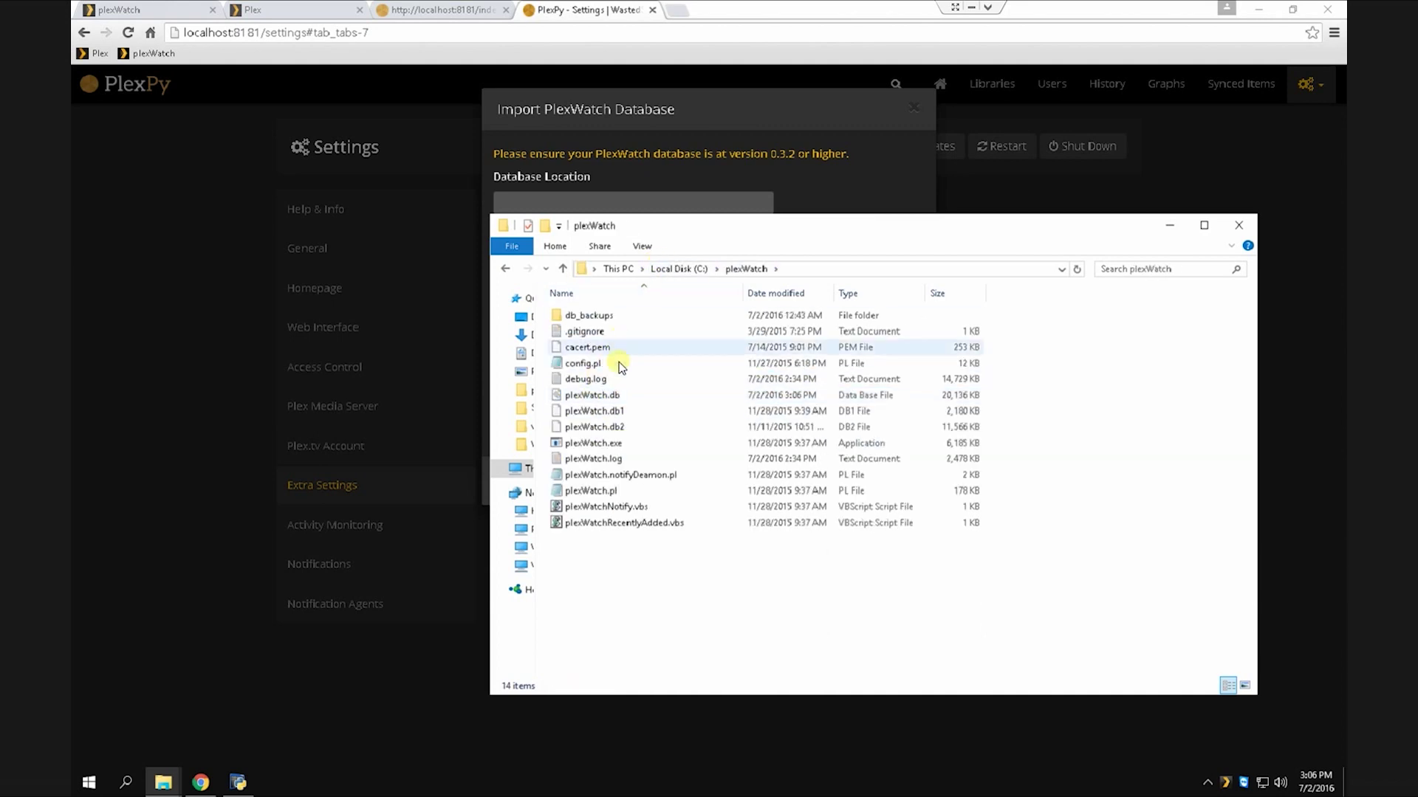
click(595, 398)
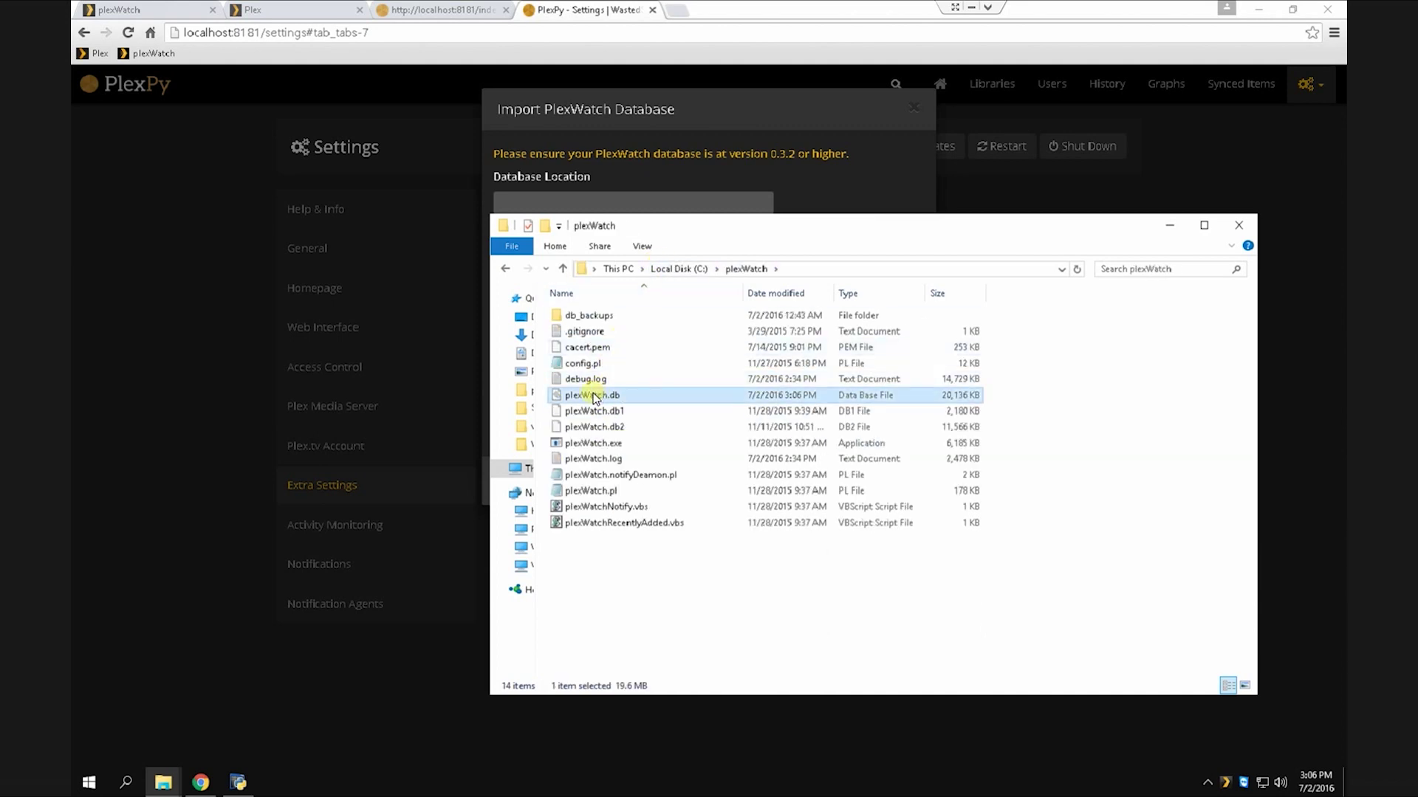
click(620, 397)
key(ctrl+c)
click(671, 270)
click(671, 271)
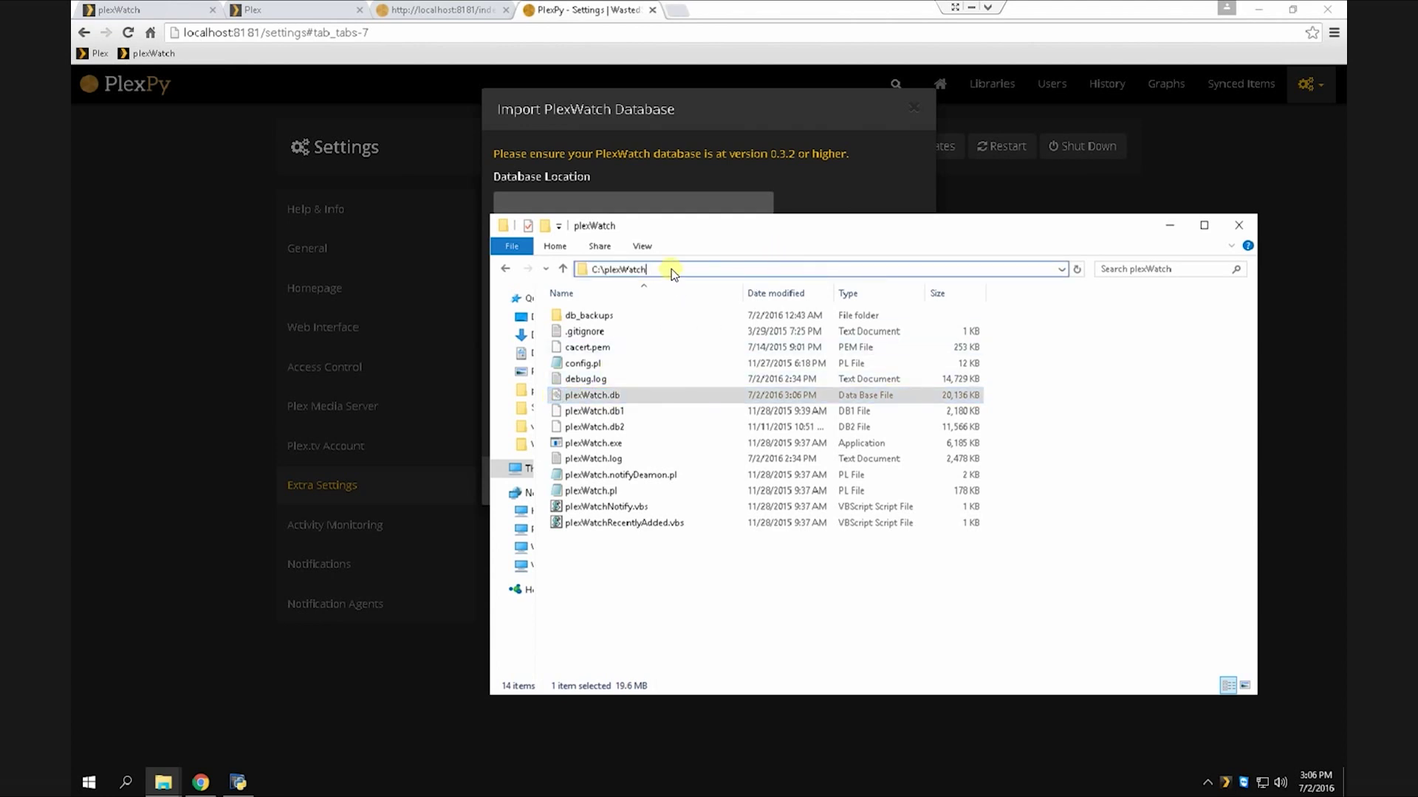
text(\)
key(ctrl+v)
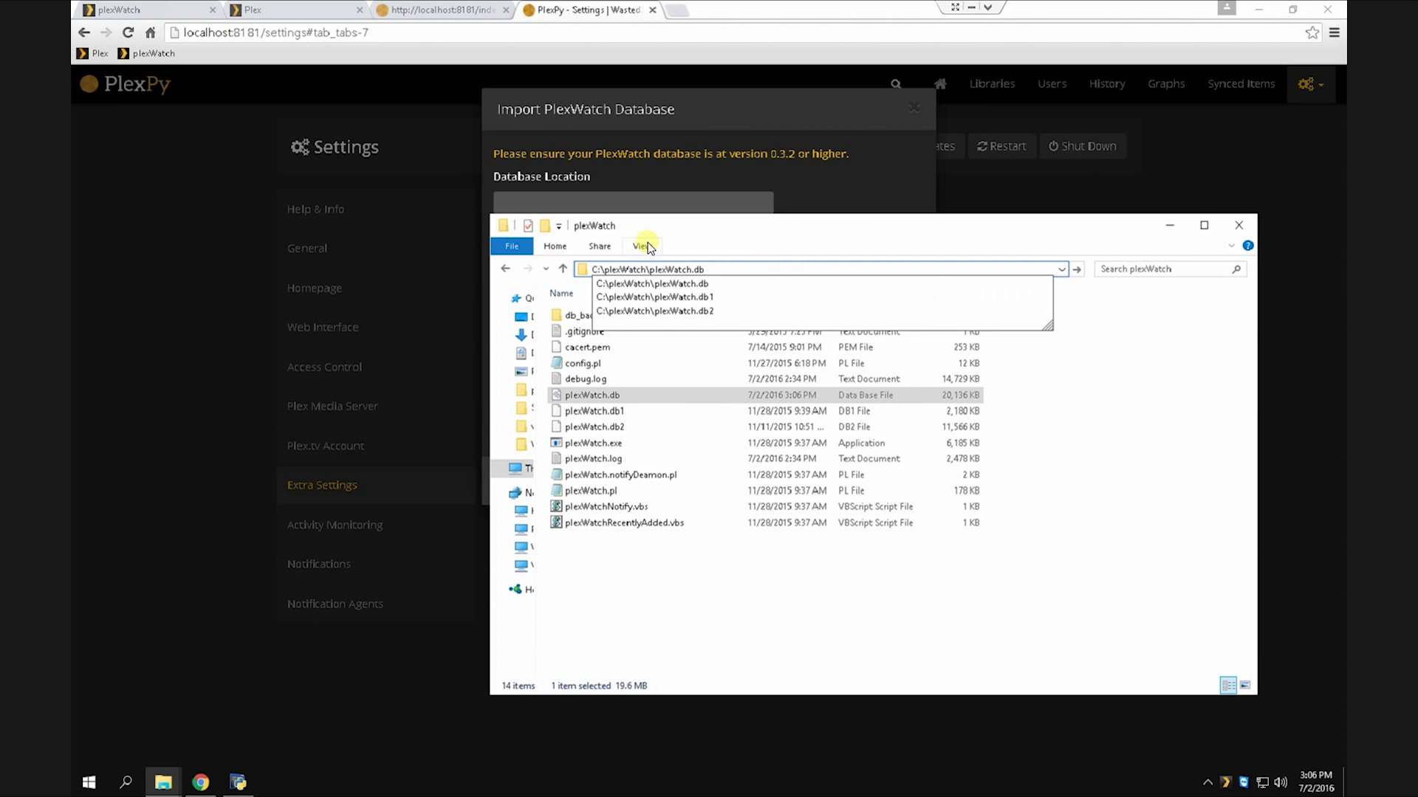
key(ctrl+a)
key(ctrl+c)
Step: Paste the plexWatch.db path, change the ignore interval from 120 to 60, and import
click(1239, 225)
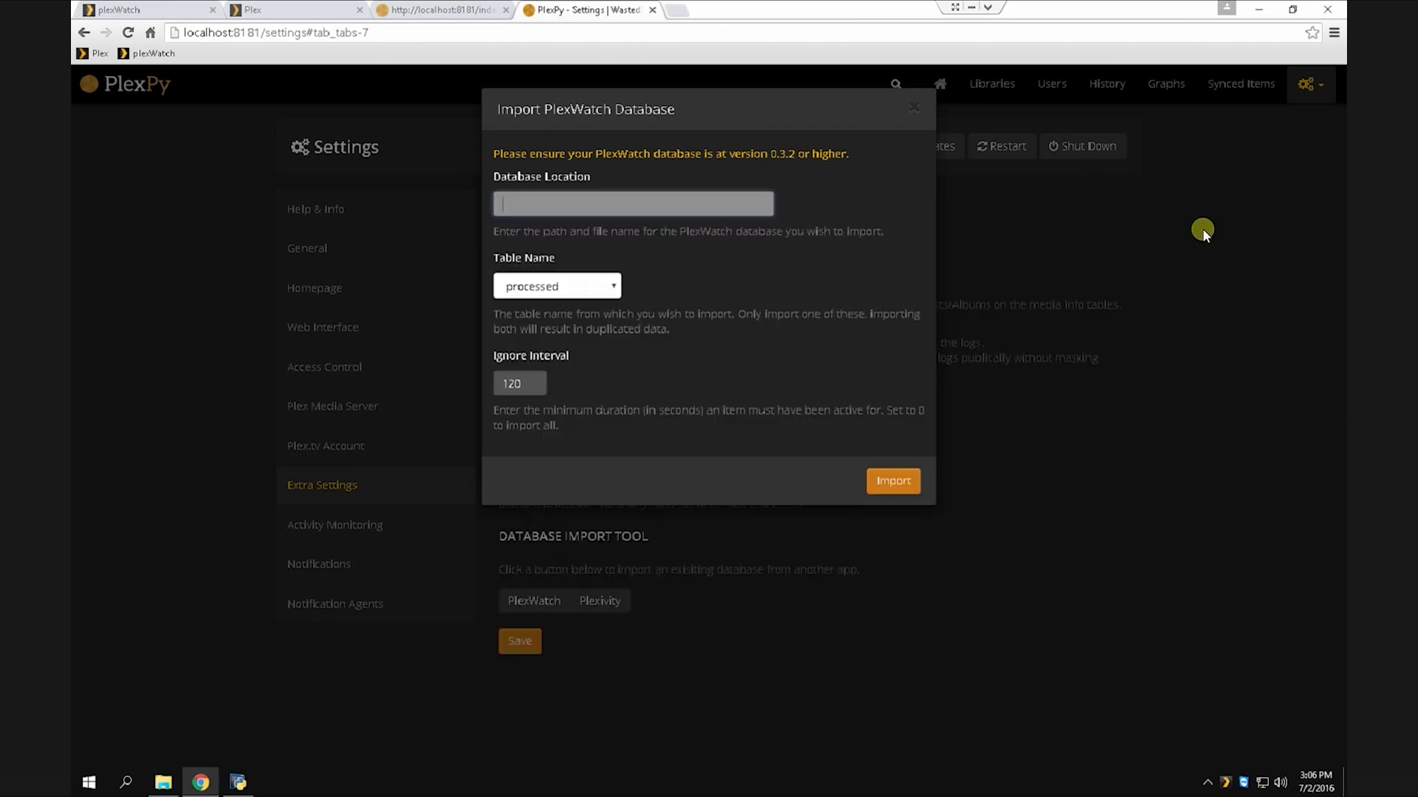
key(ctrl+v)
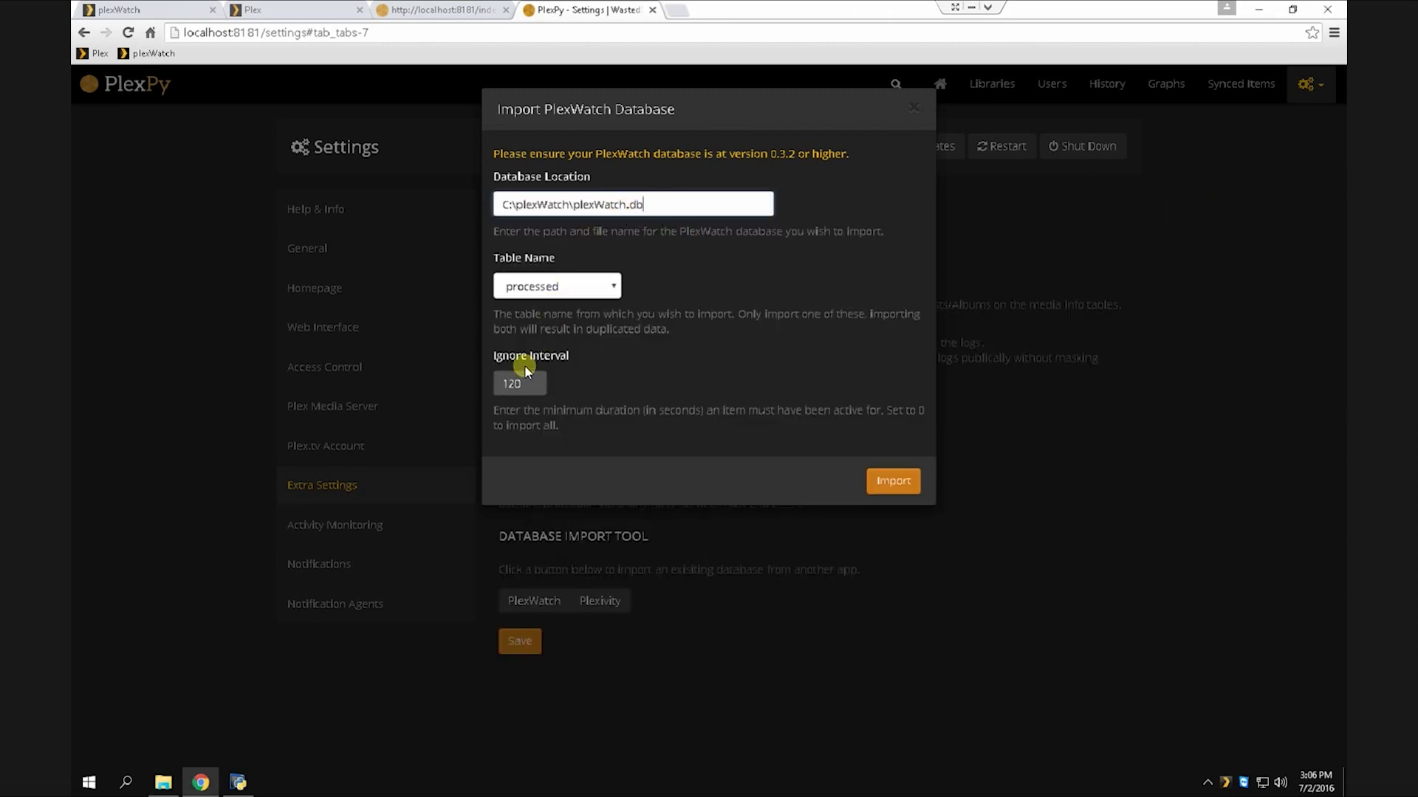
drag(521, 384, 493, 388)
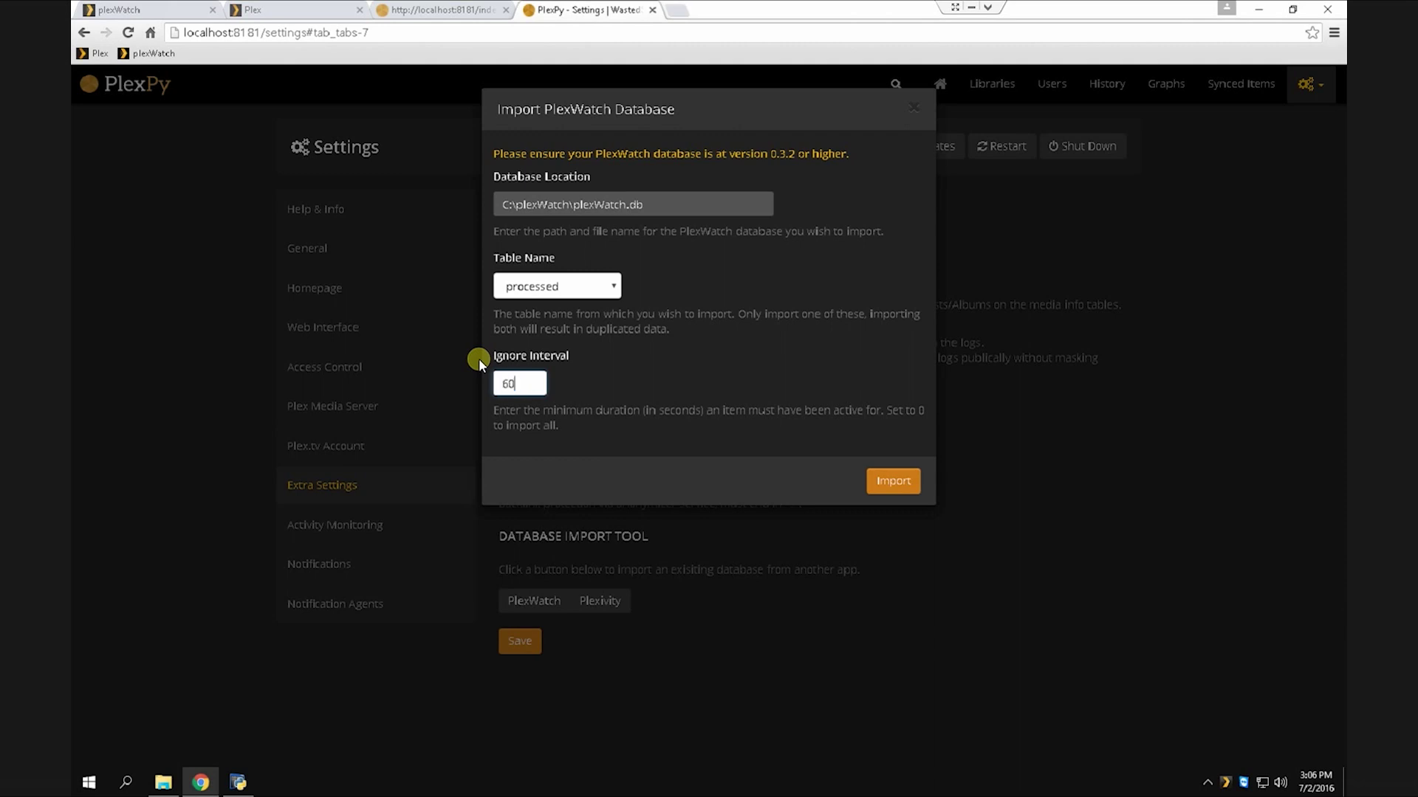
text(60)
click(897, 480)
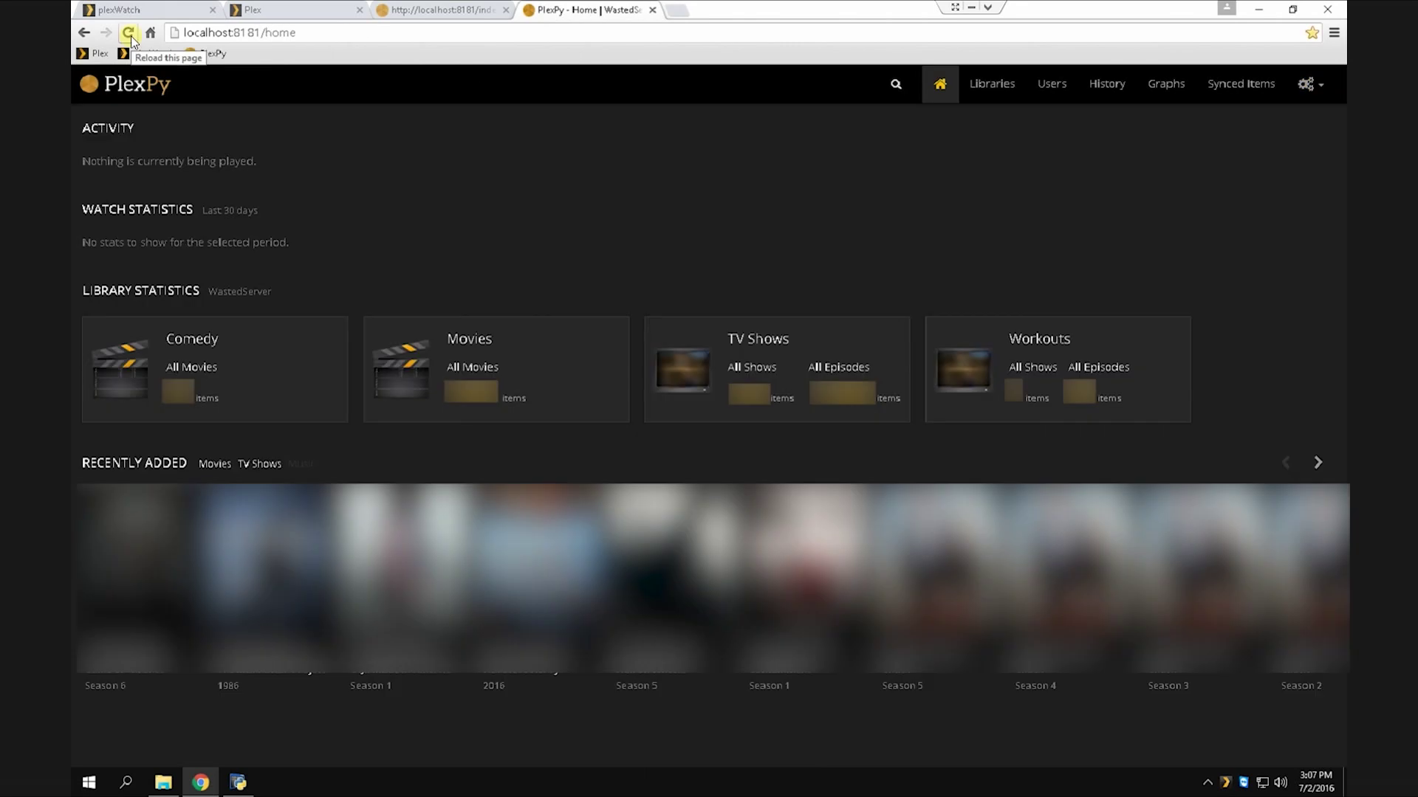
Step: Reload the PlexPy home page and scroll through the imported watch statistics
click(130, 35)
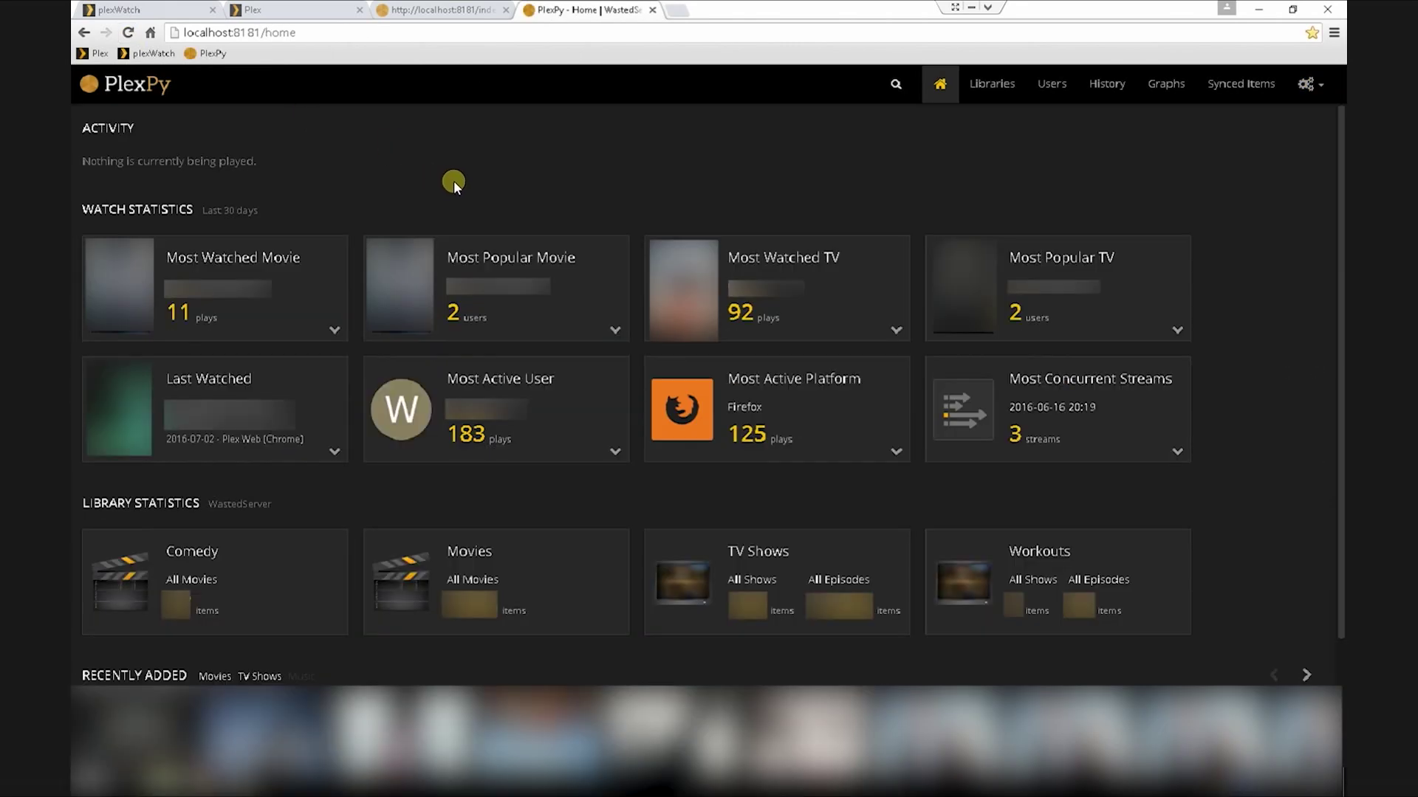
scroll(627, 461, down, 4)
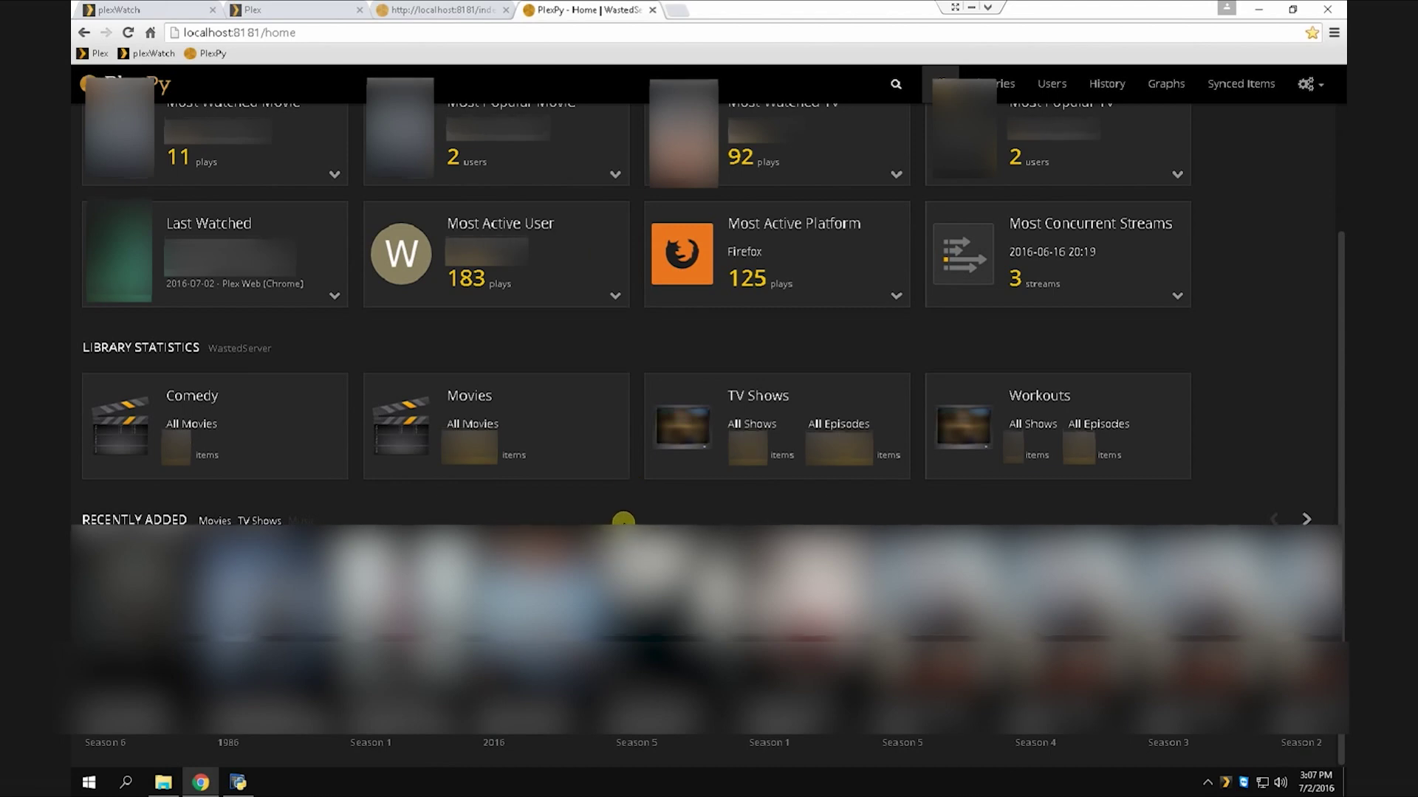
scroll(625, 516, up, 4)
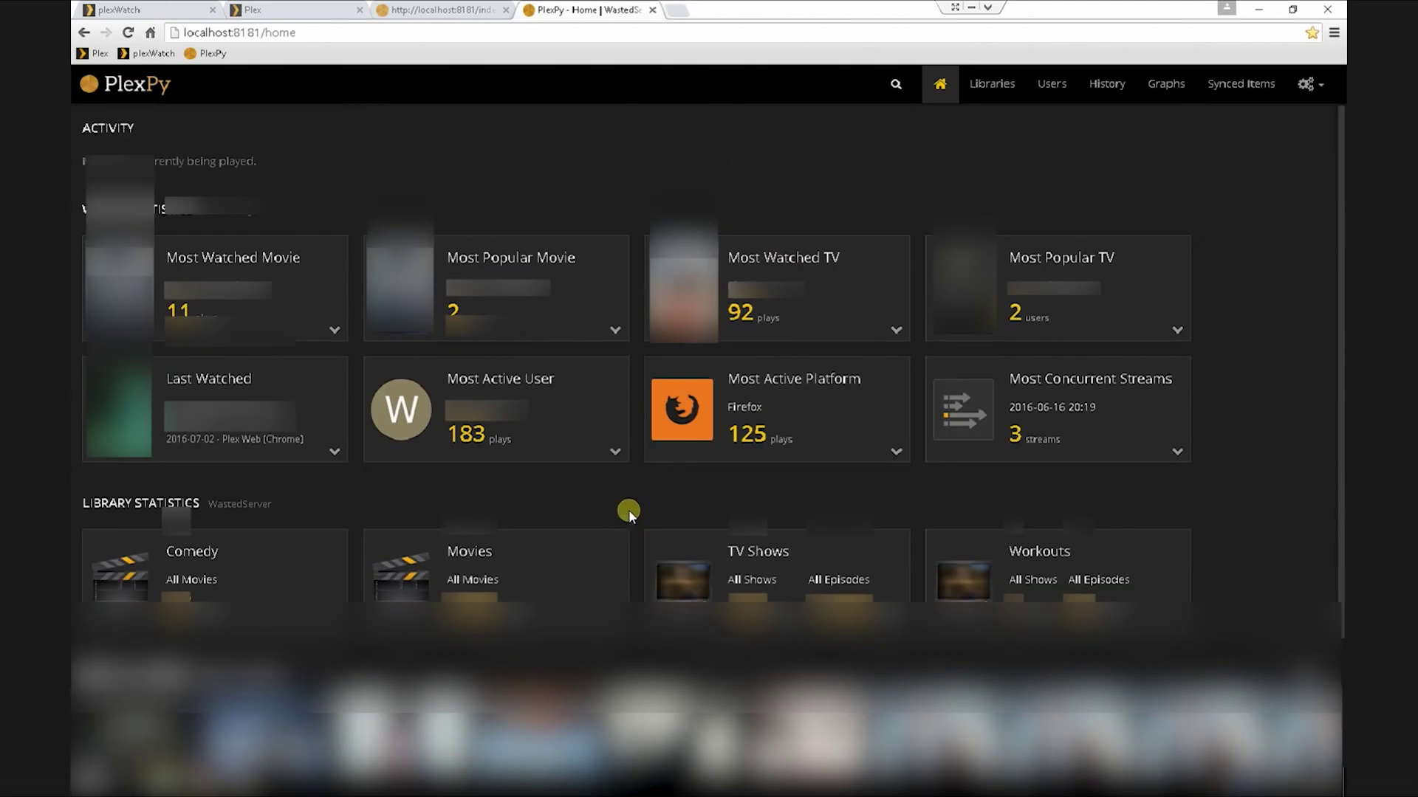
Step: Open the Movies library from Libraries and show its Media Info listing
click(1002, 88)
click(233, 318)
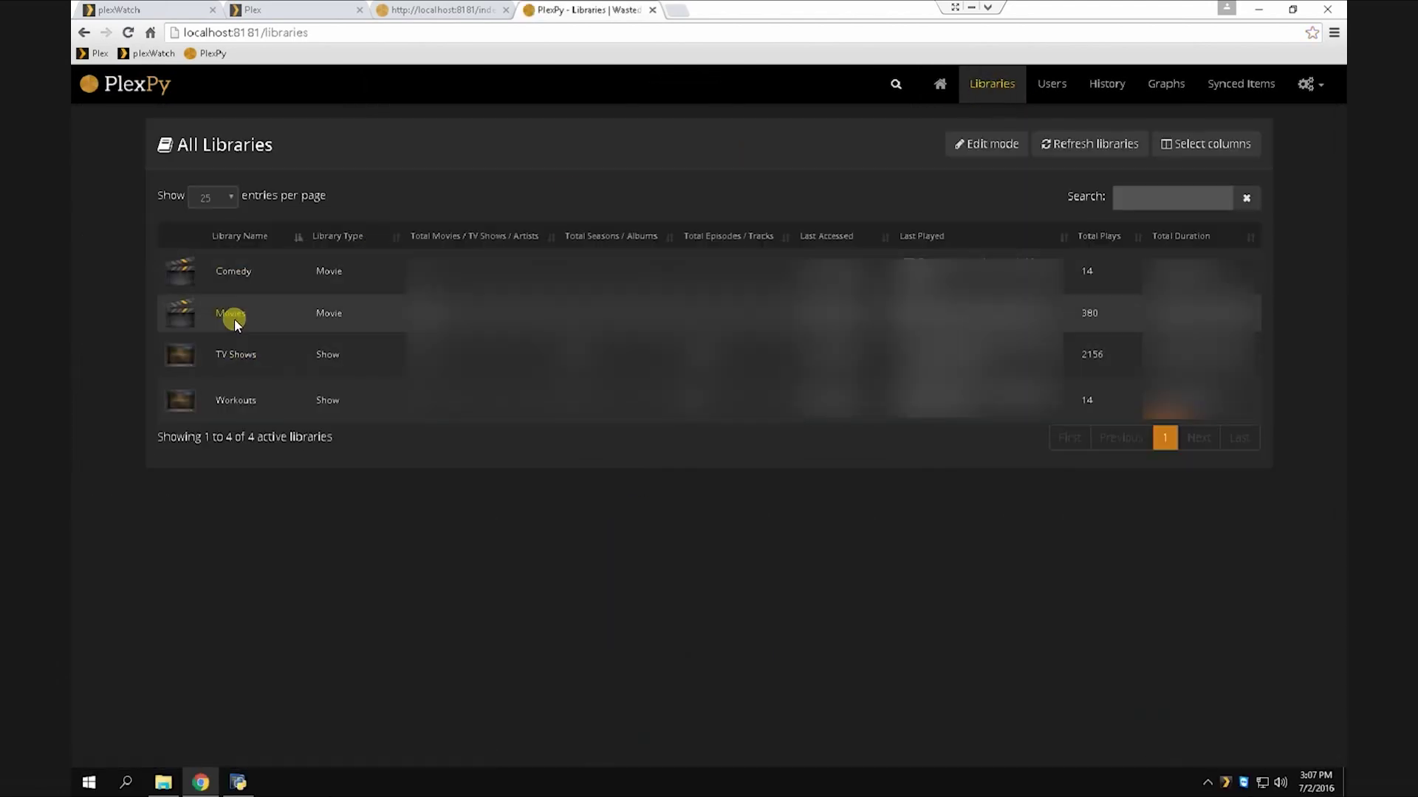
click(353, 230)
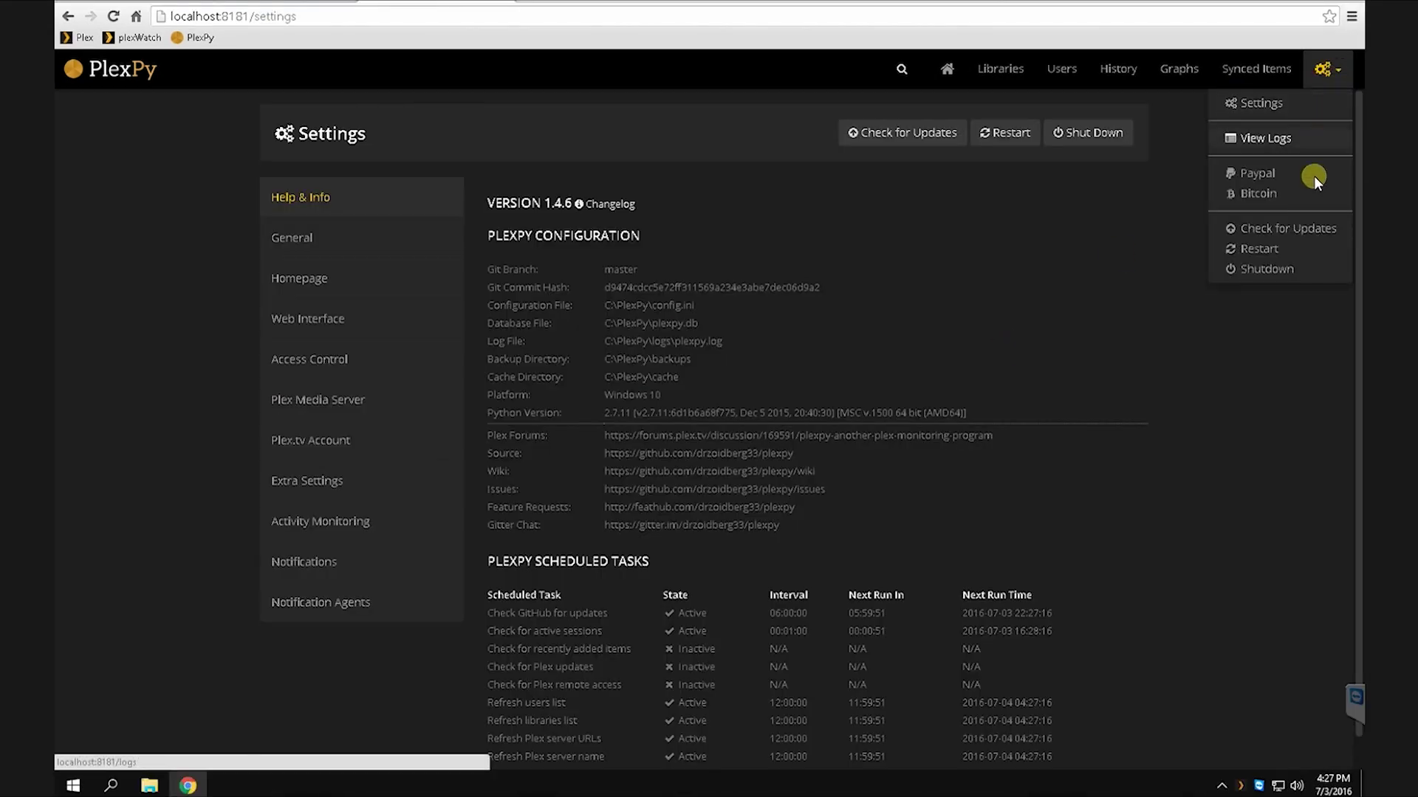
Step: Shut down PlexPy and confirm, so localhost:8181 no longer responds
click(1266, 268)
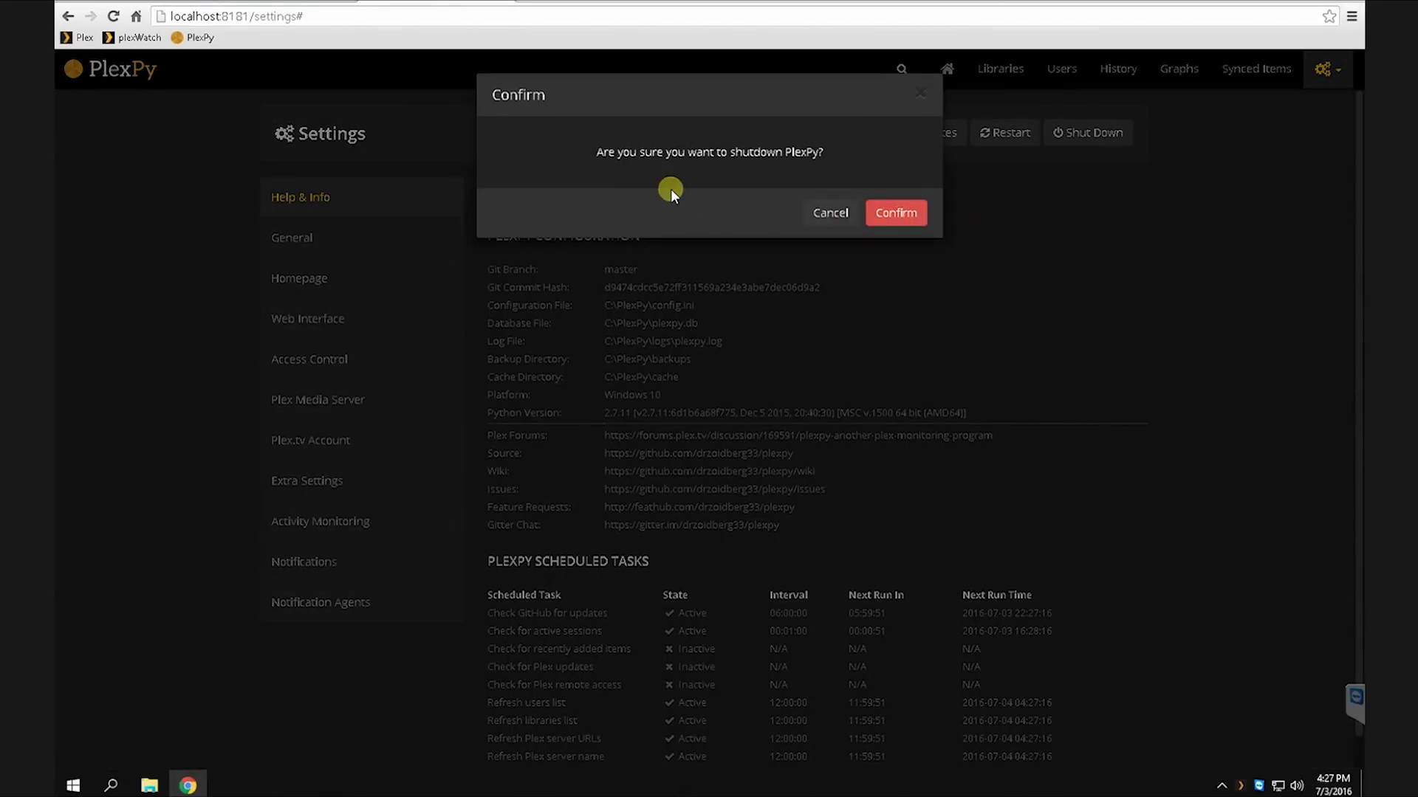
click(898, 211)
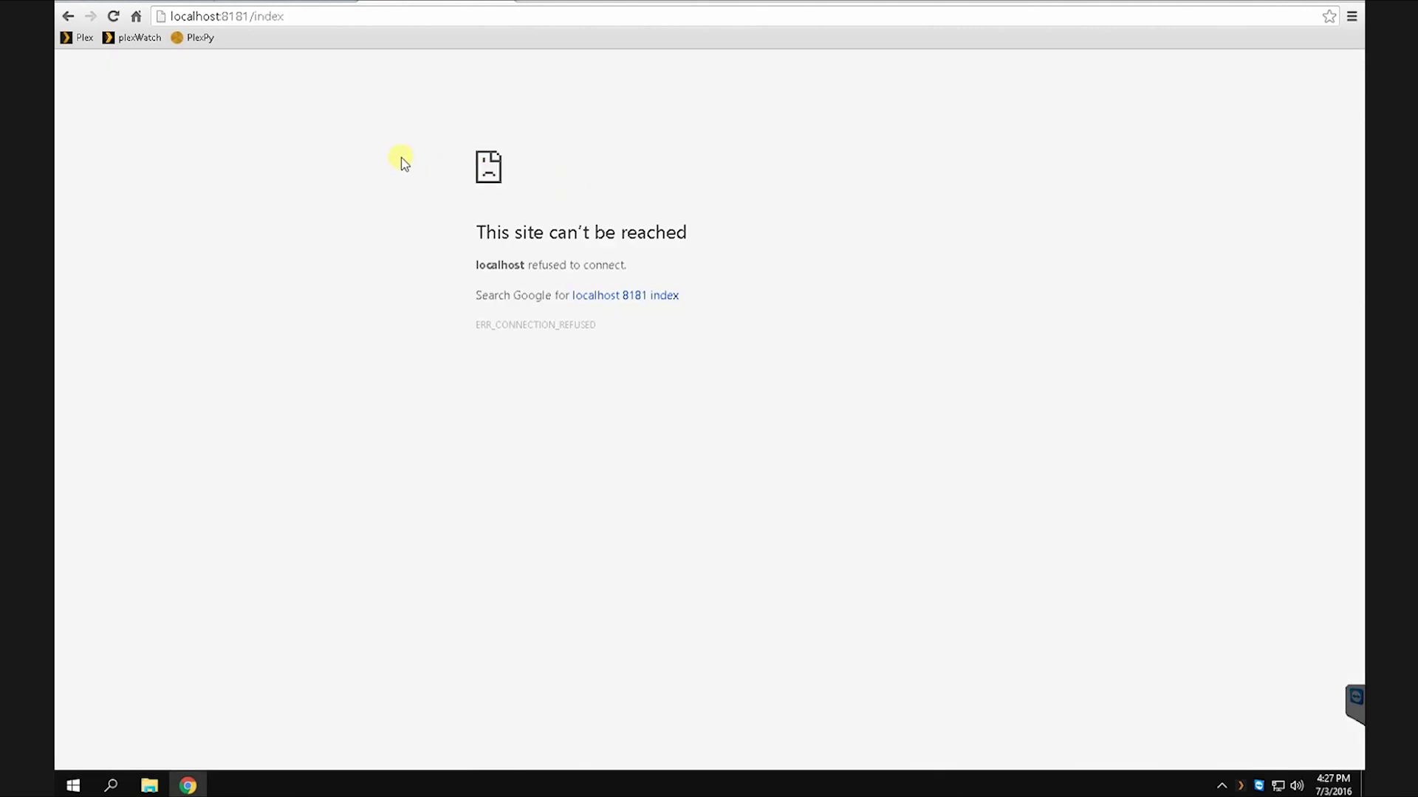
drag(401, 158, 728, 357)
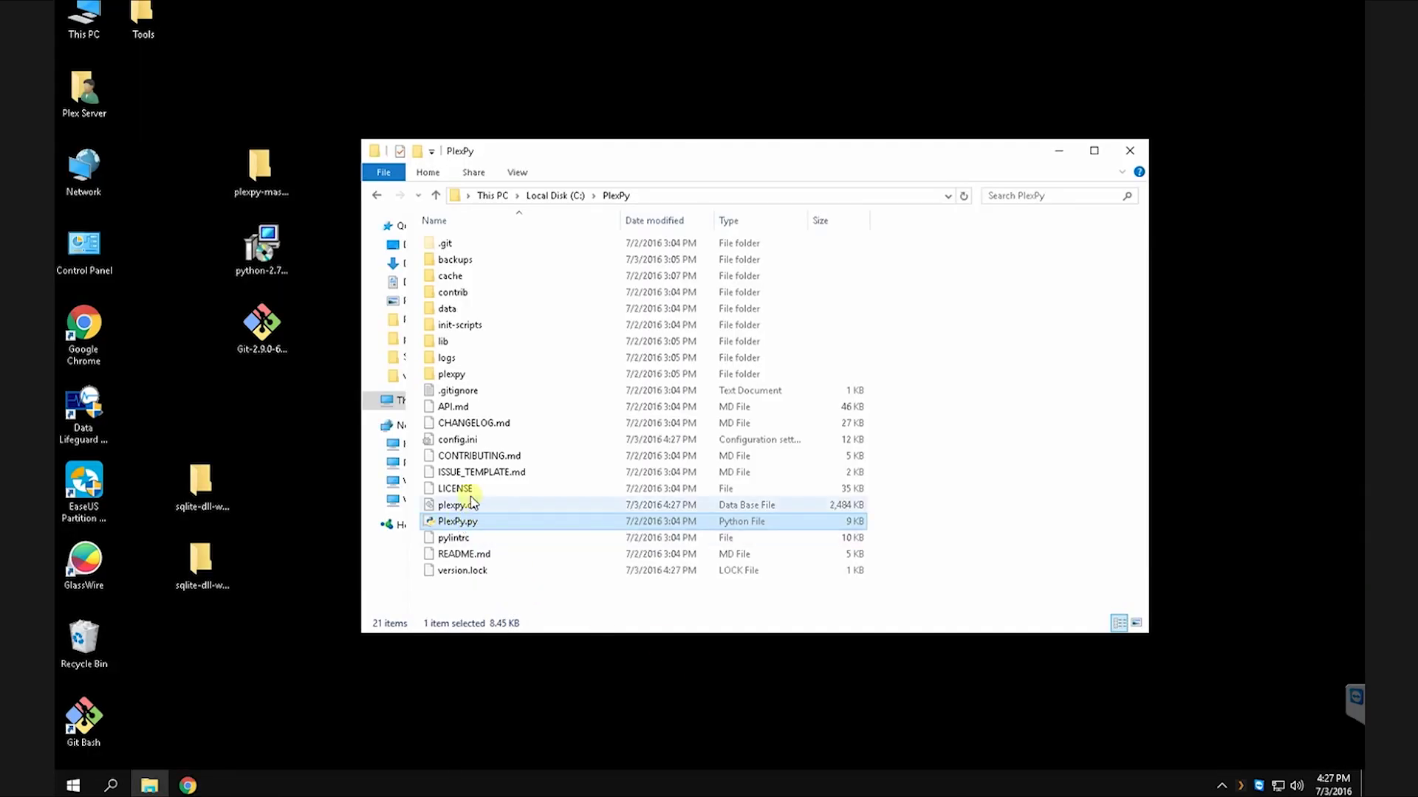
Step: From PlexPy.py's Open with options, browse this PC for another program to open it
right_click(465, 526)
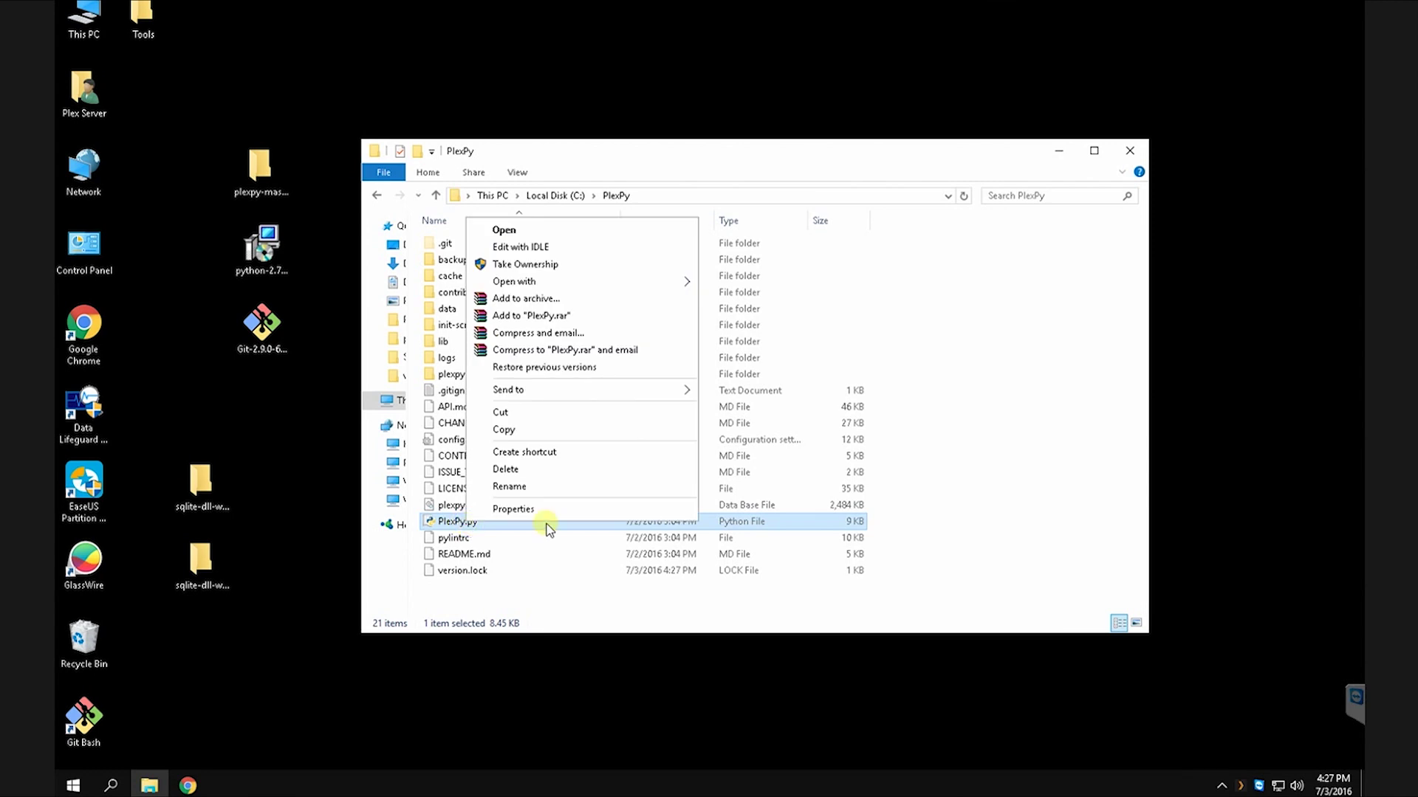
mouse_move(559, 281)
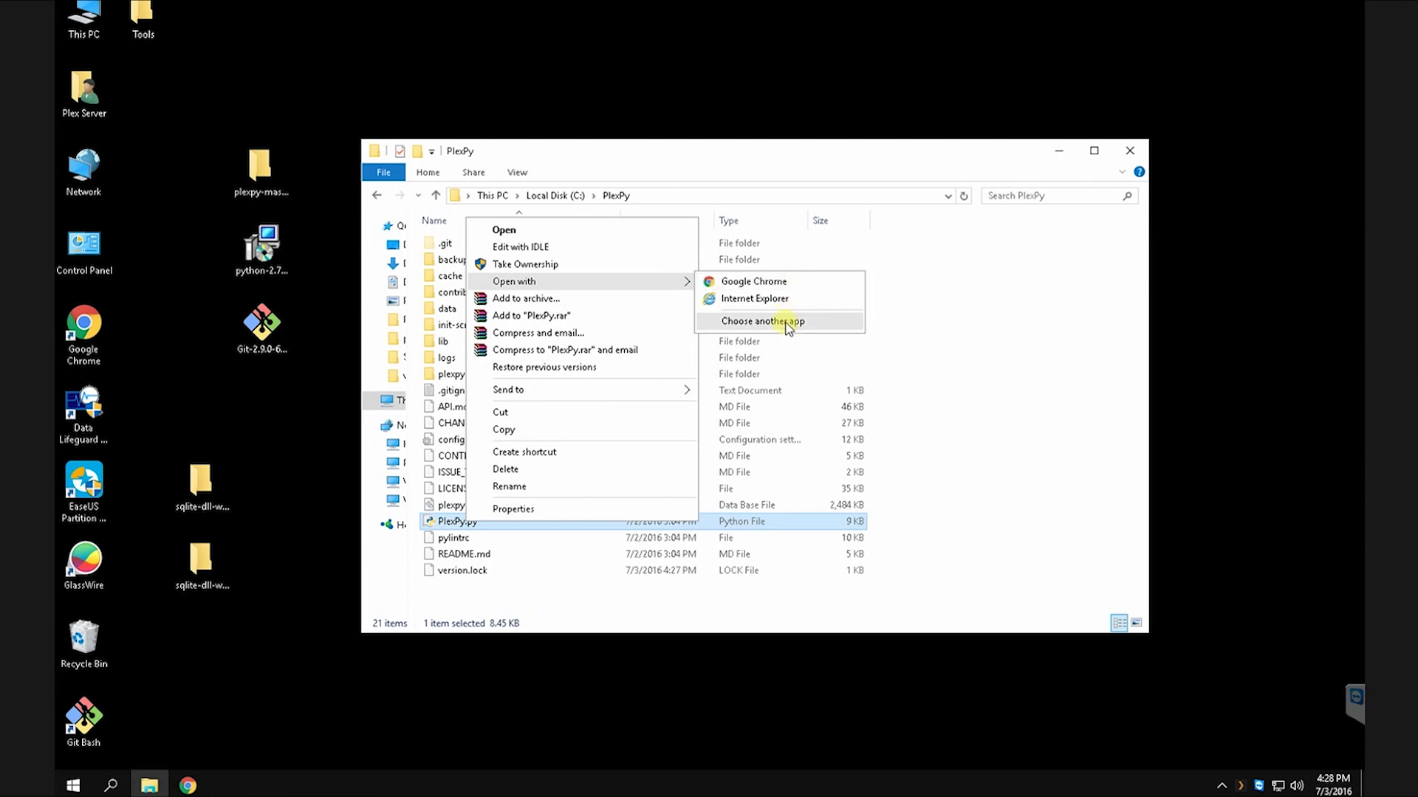
click(736, 322)
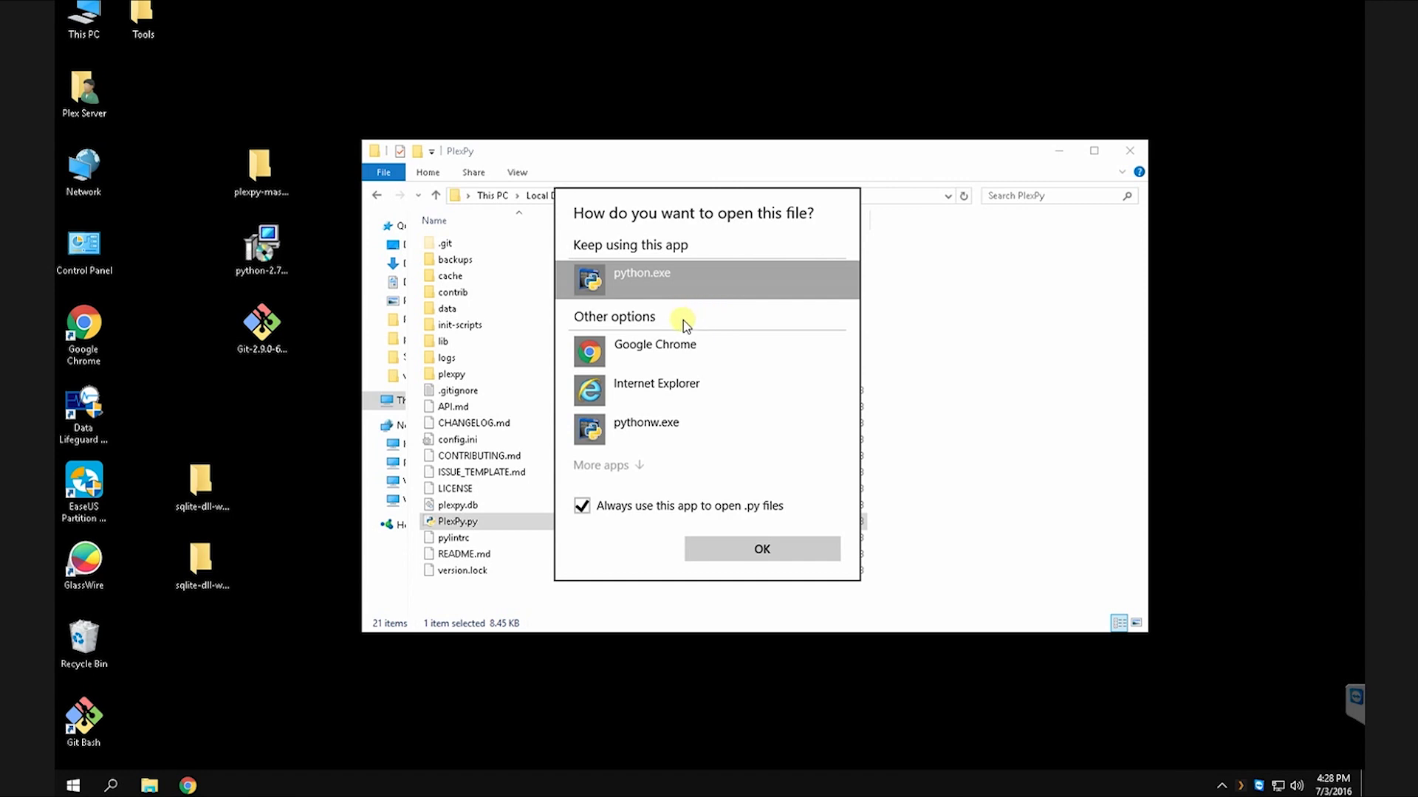
click(616, 466)
scroll(676, 410, down, 3)
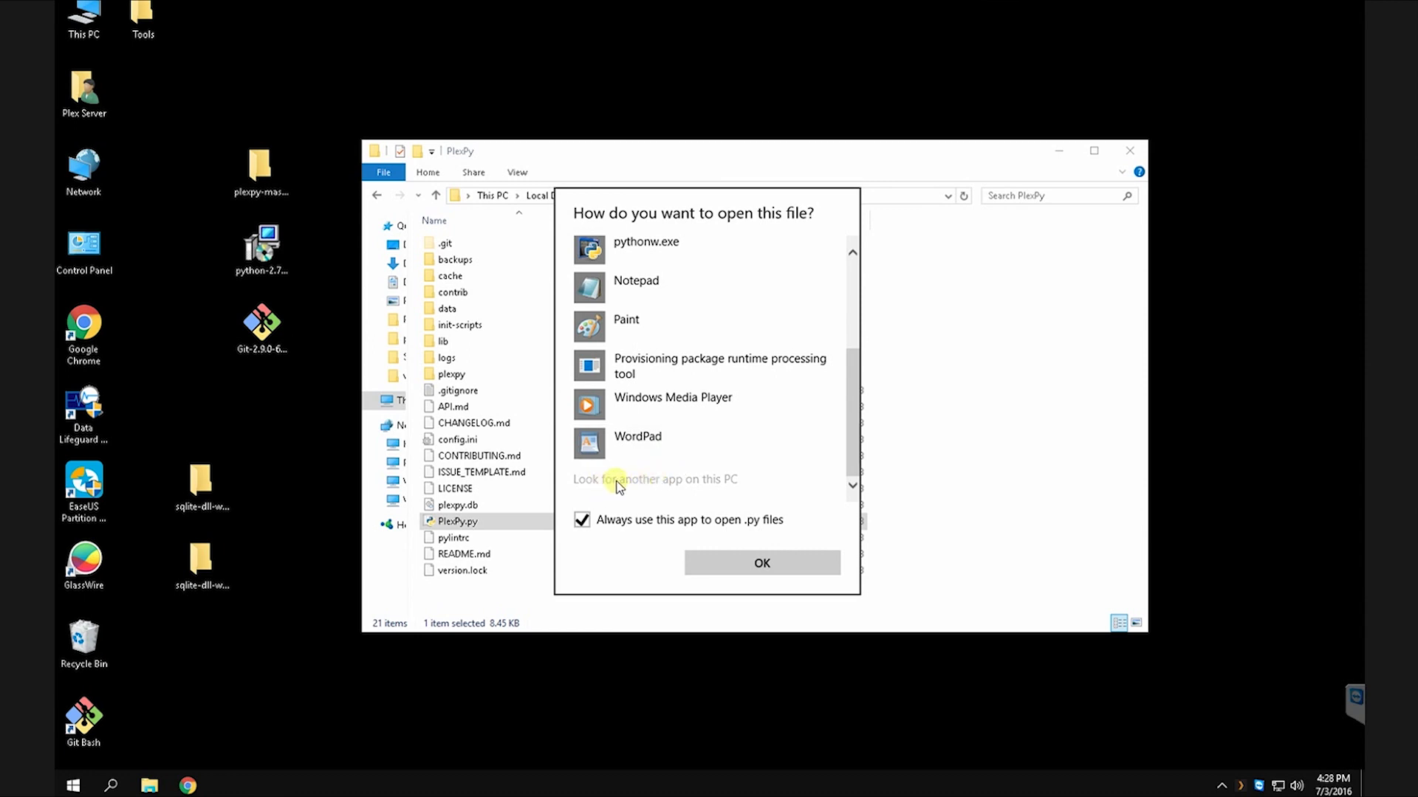
click(710, 485)
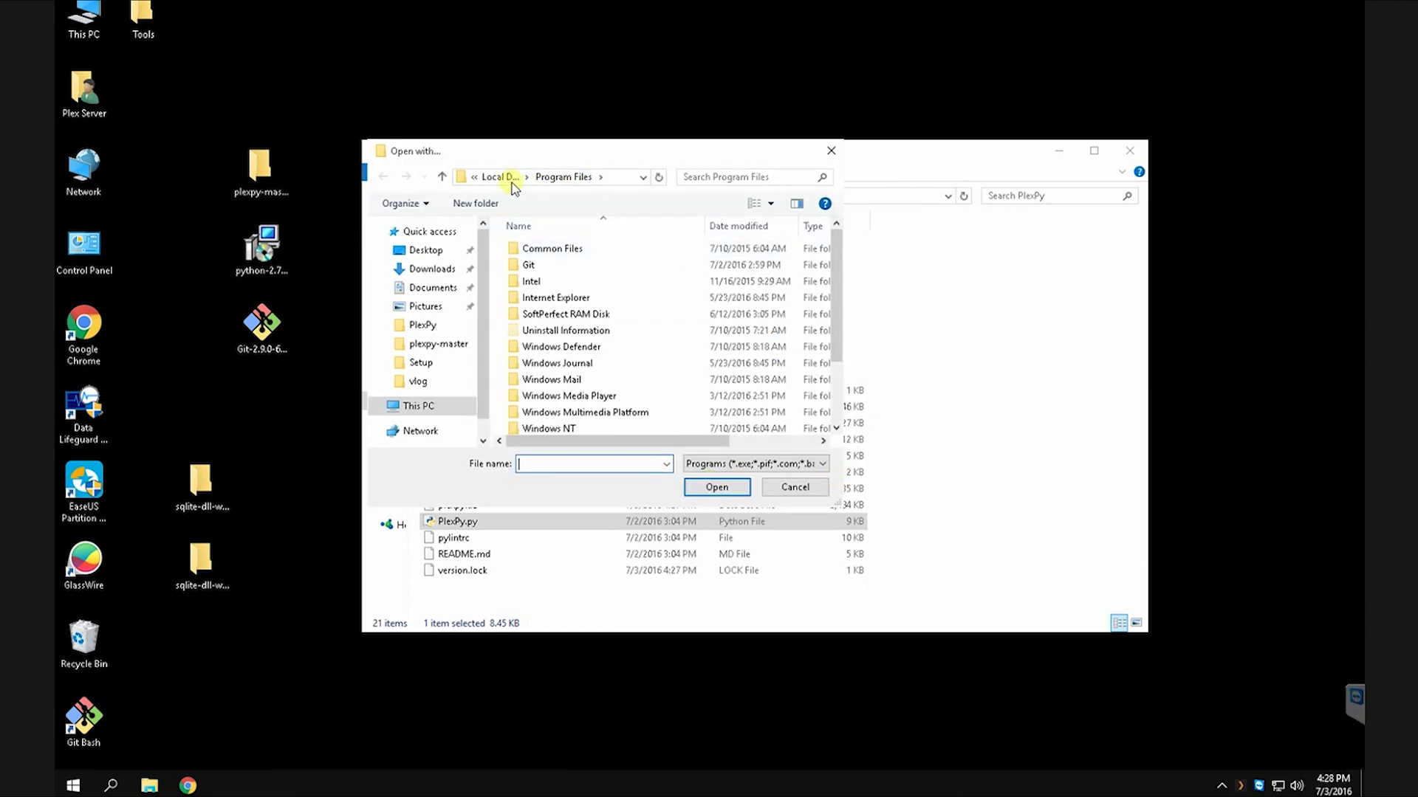
Step: Make C:\Python27\pythonw.exe the program for .py files, then launch PlexPy.py
click(499, 179)
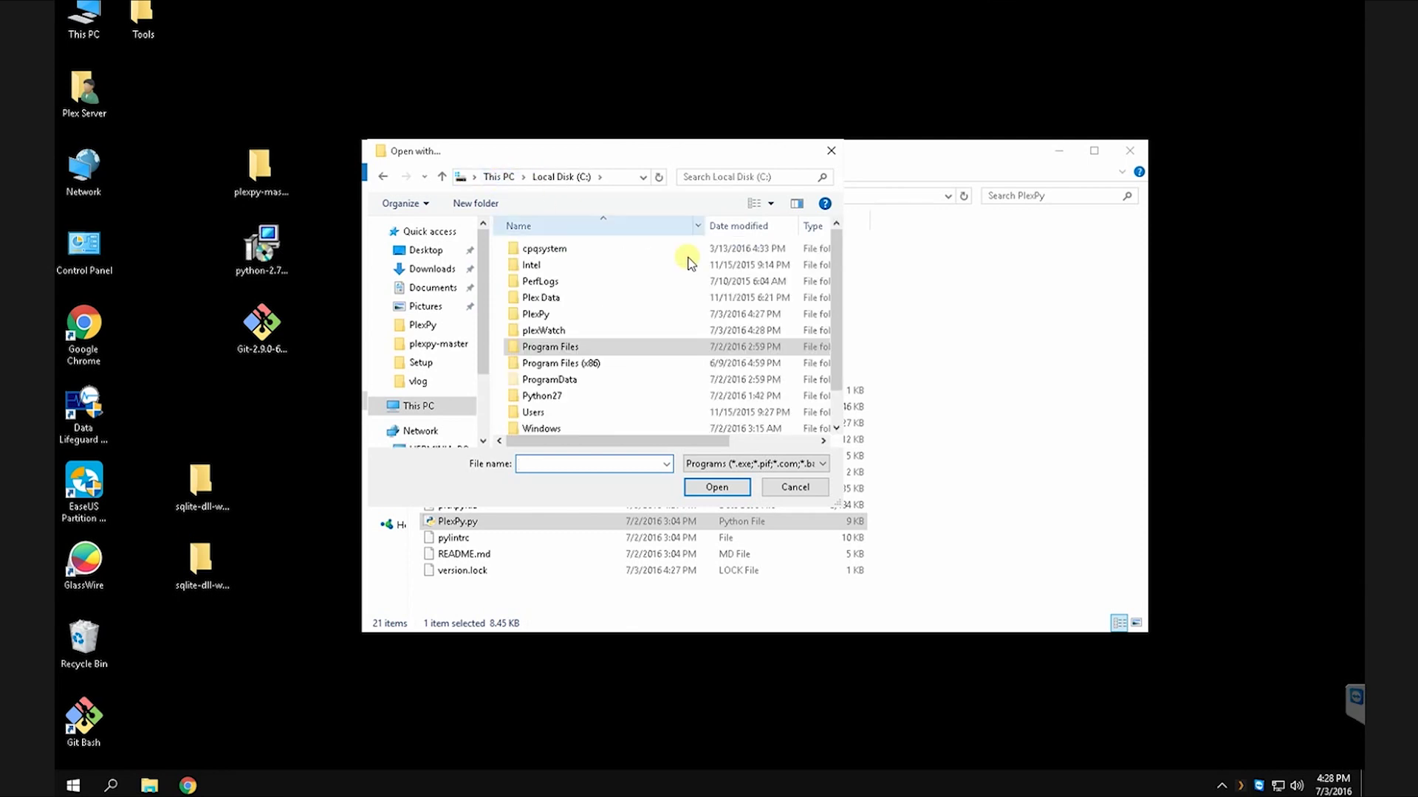
scroll(668, 325, down, 1)
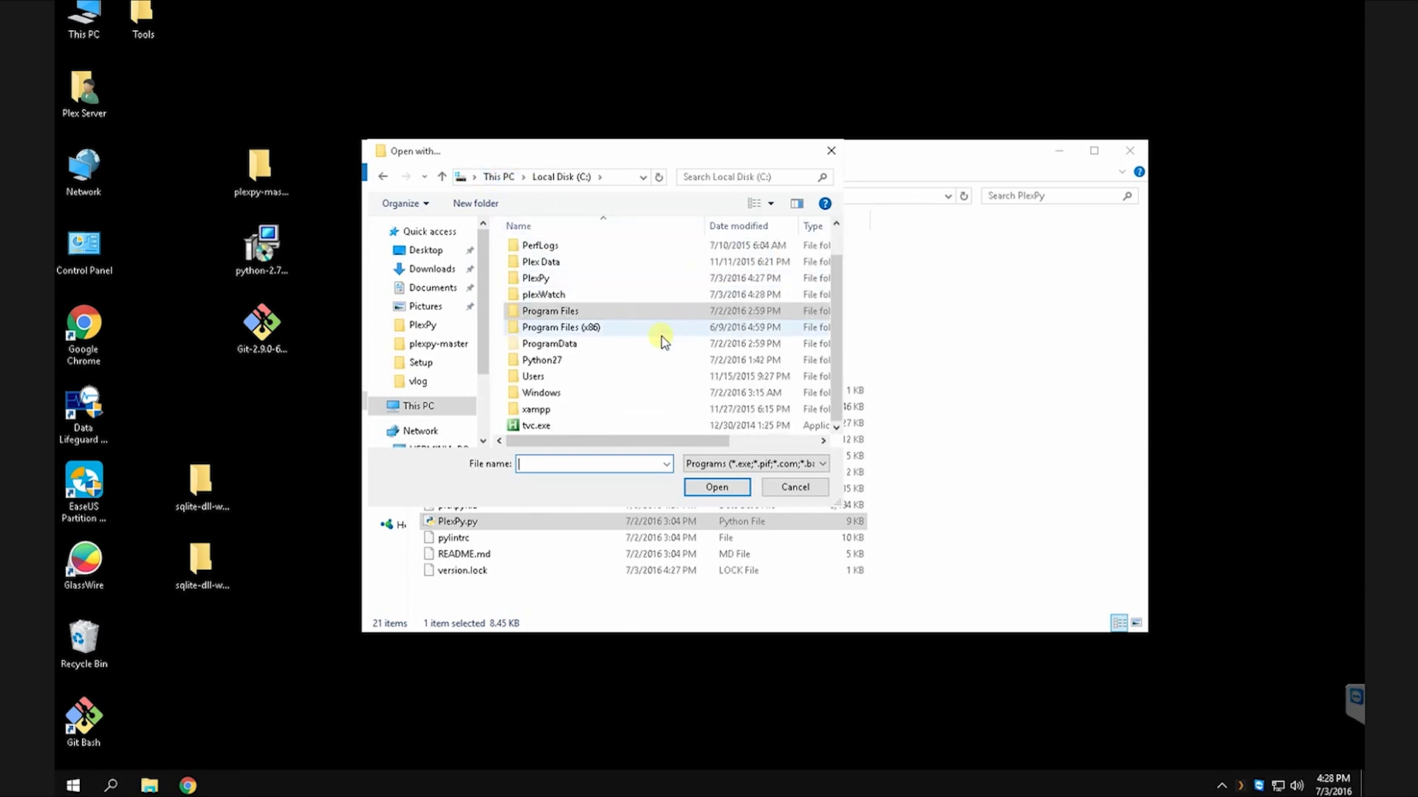
double_click(541, 362)
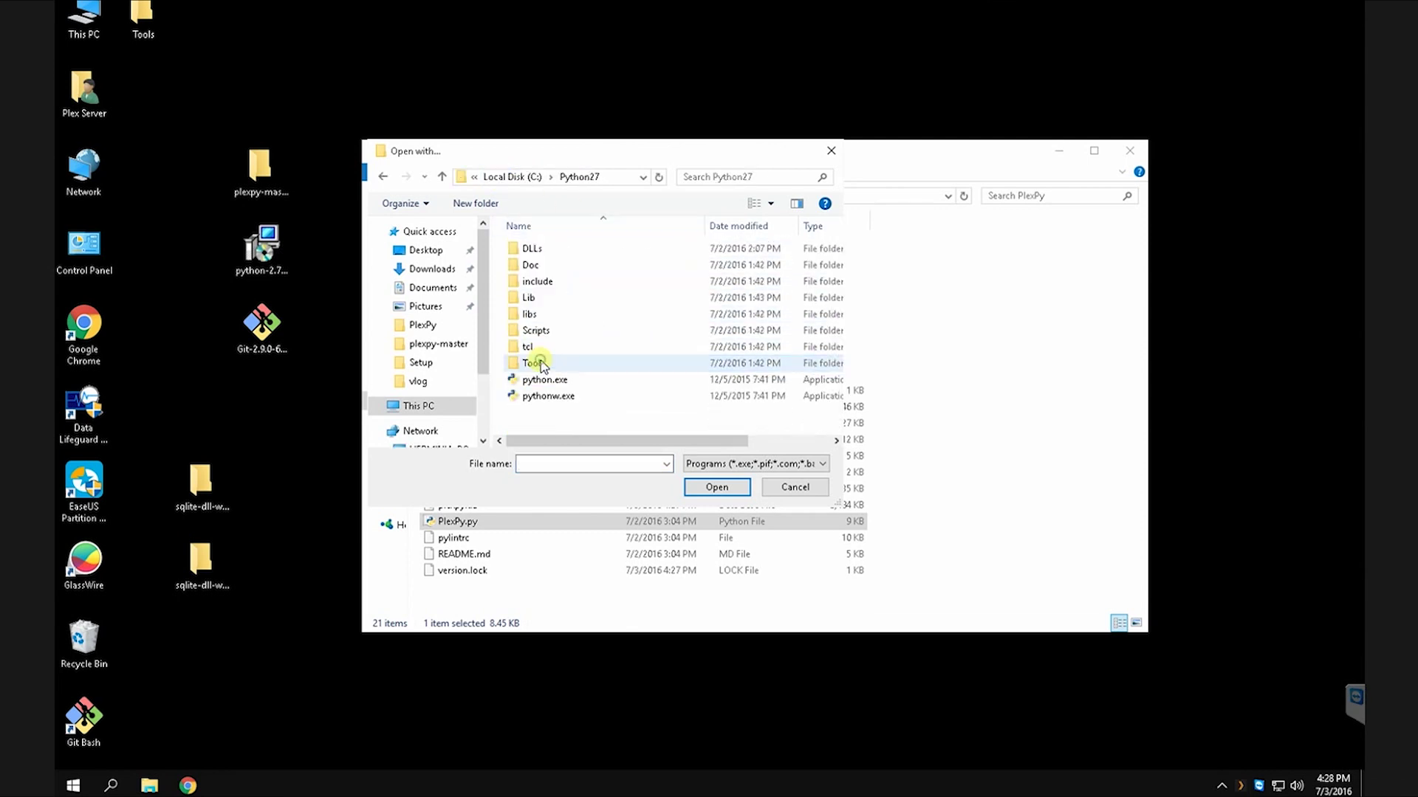
click(559, 399)
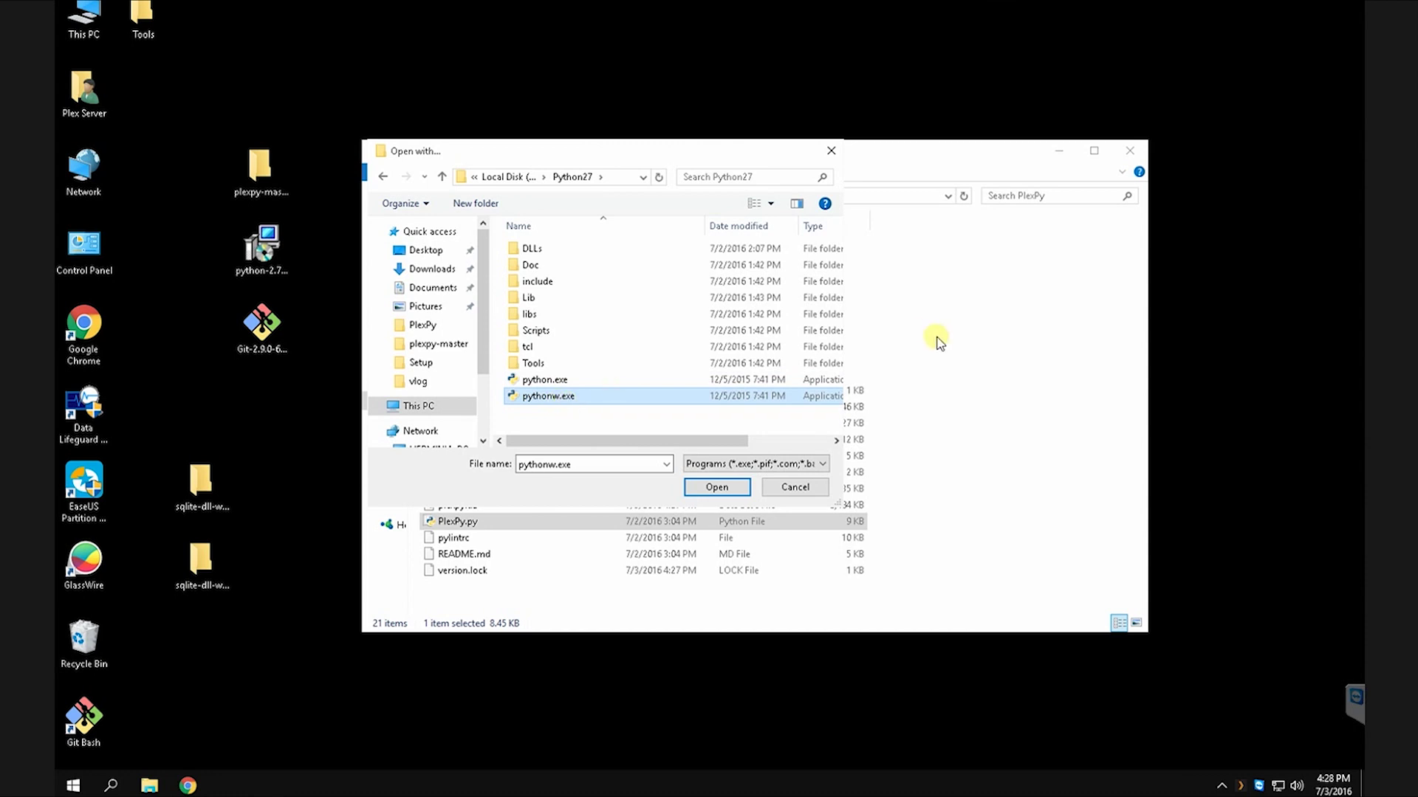
click(727, 489)
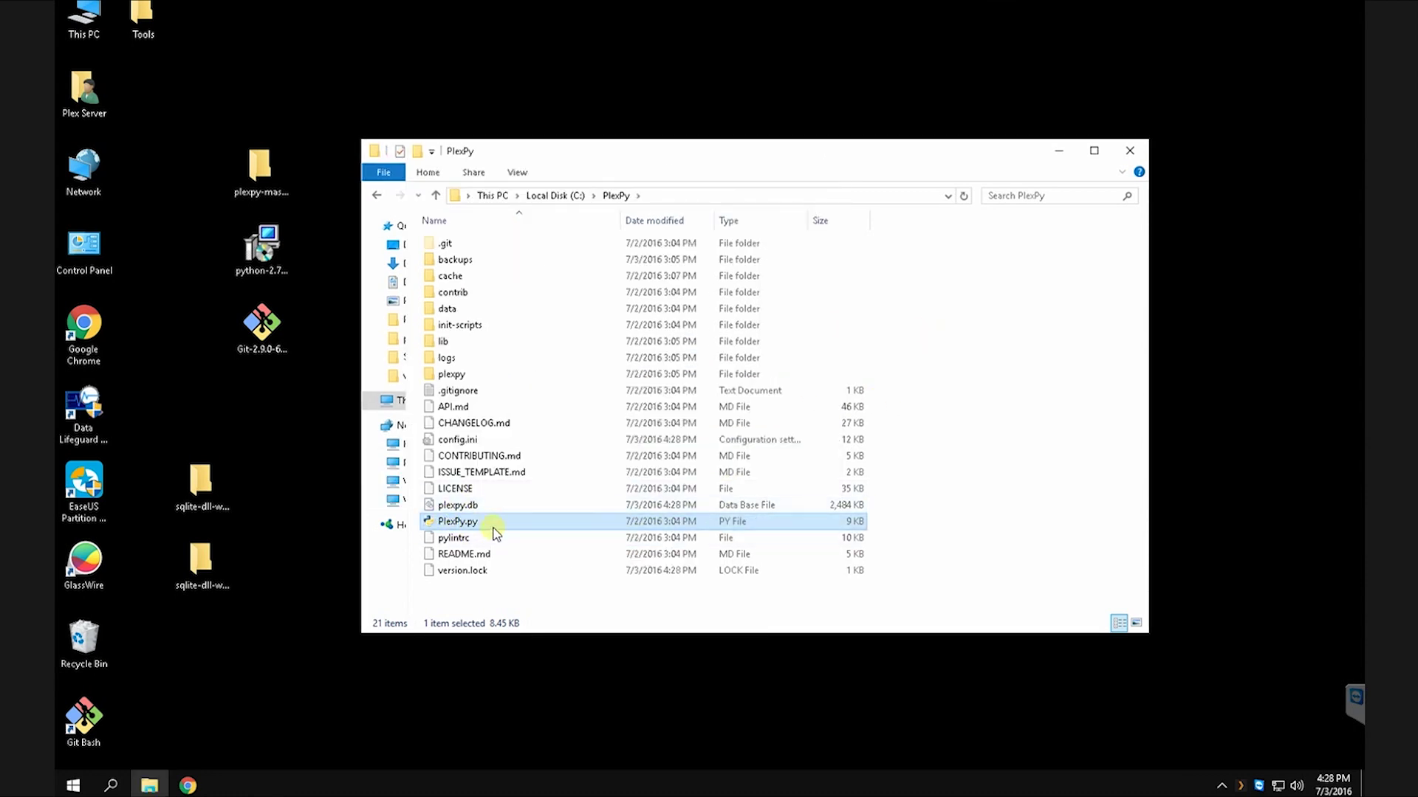
double_click(470, 521)
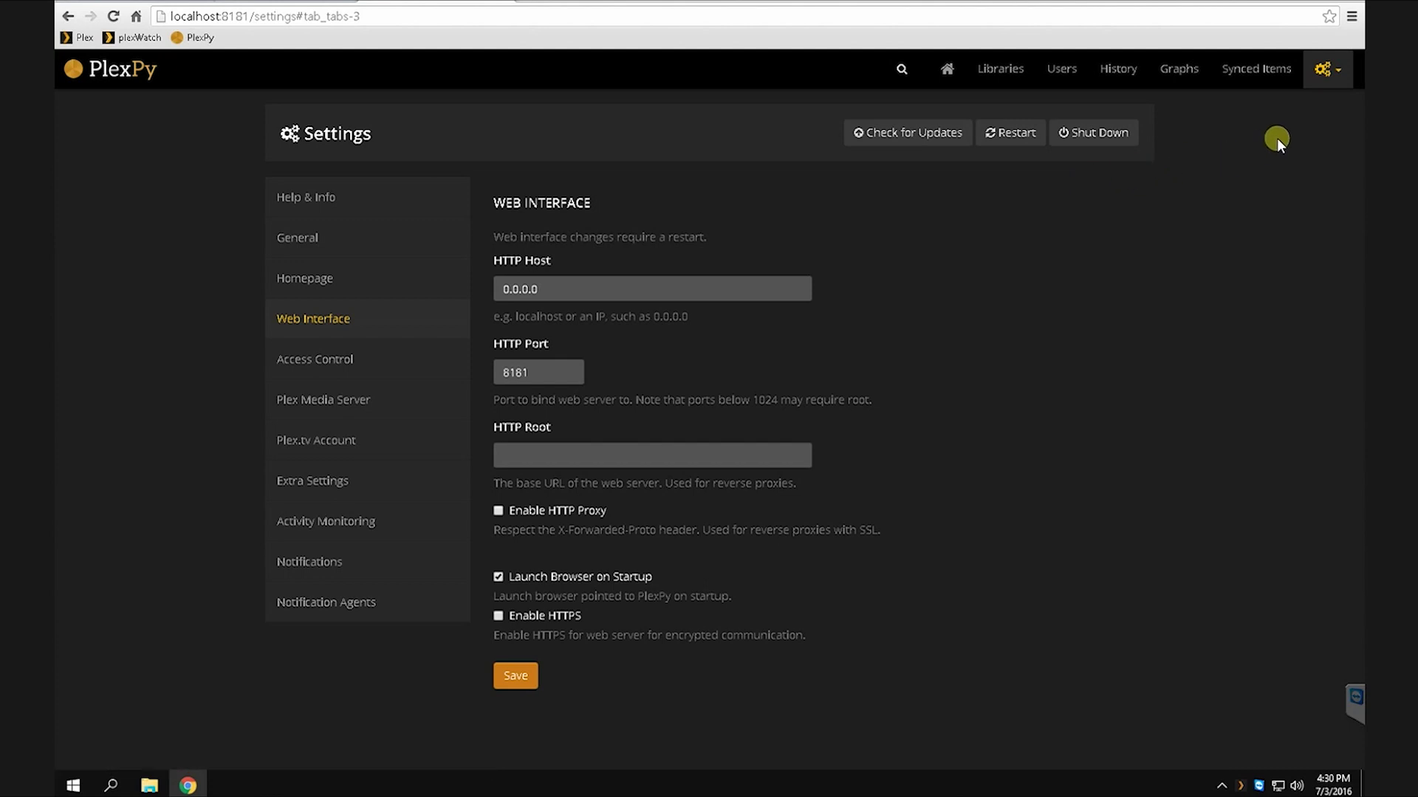
Step: Open and dismiss the PlexPy gear menu while reviewing the Web Interface settings
click(1335, 72)
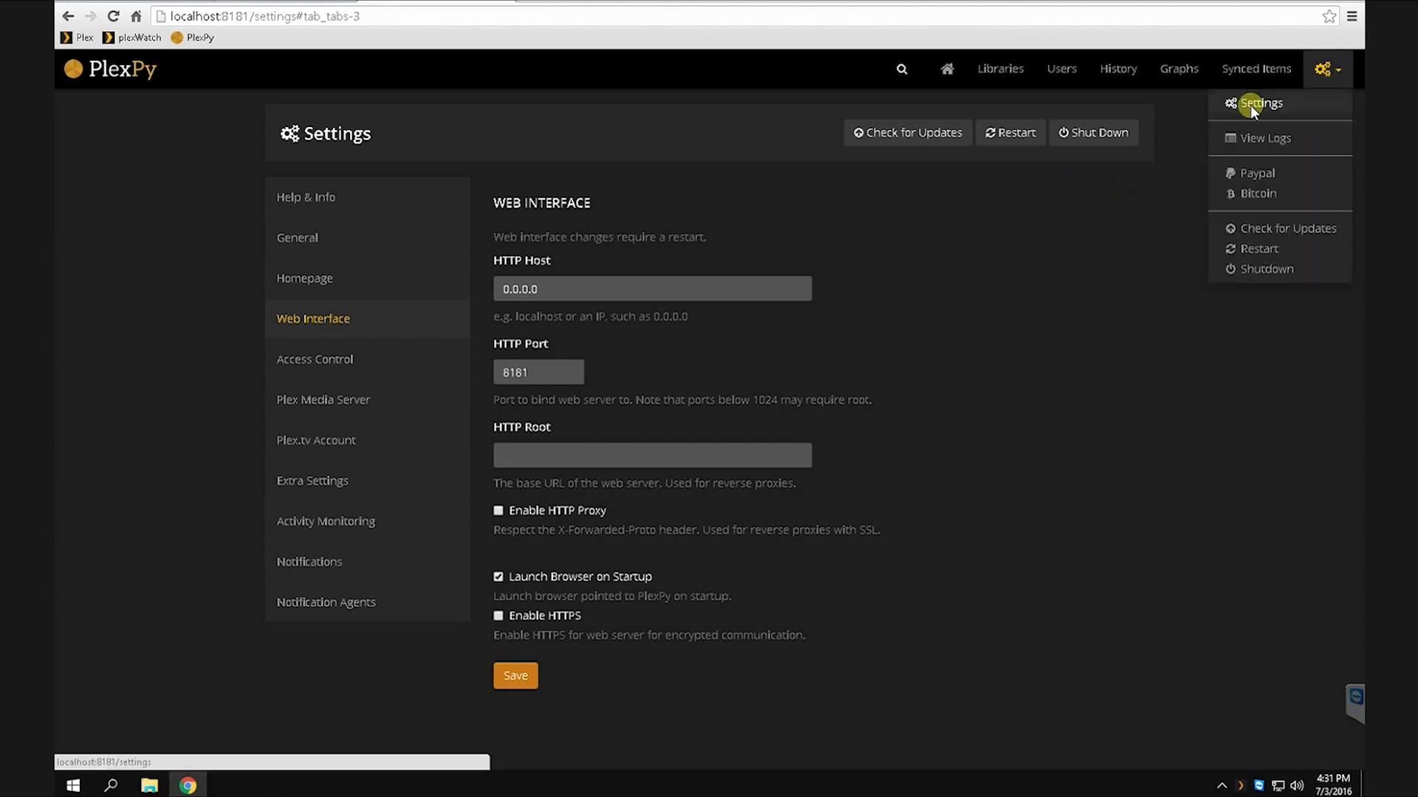
click(139, 286)
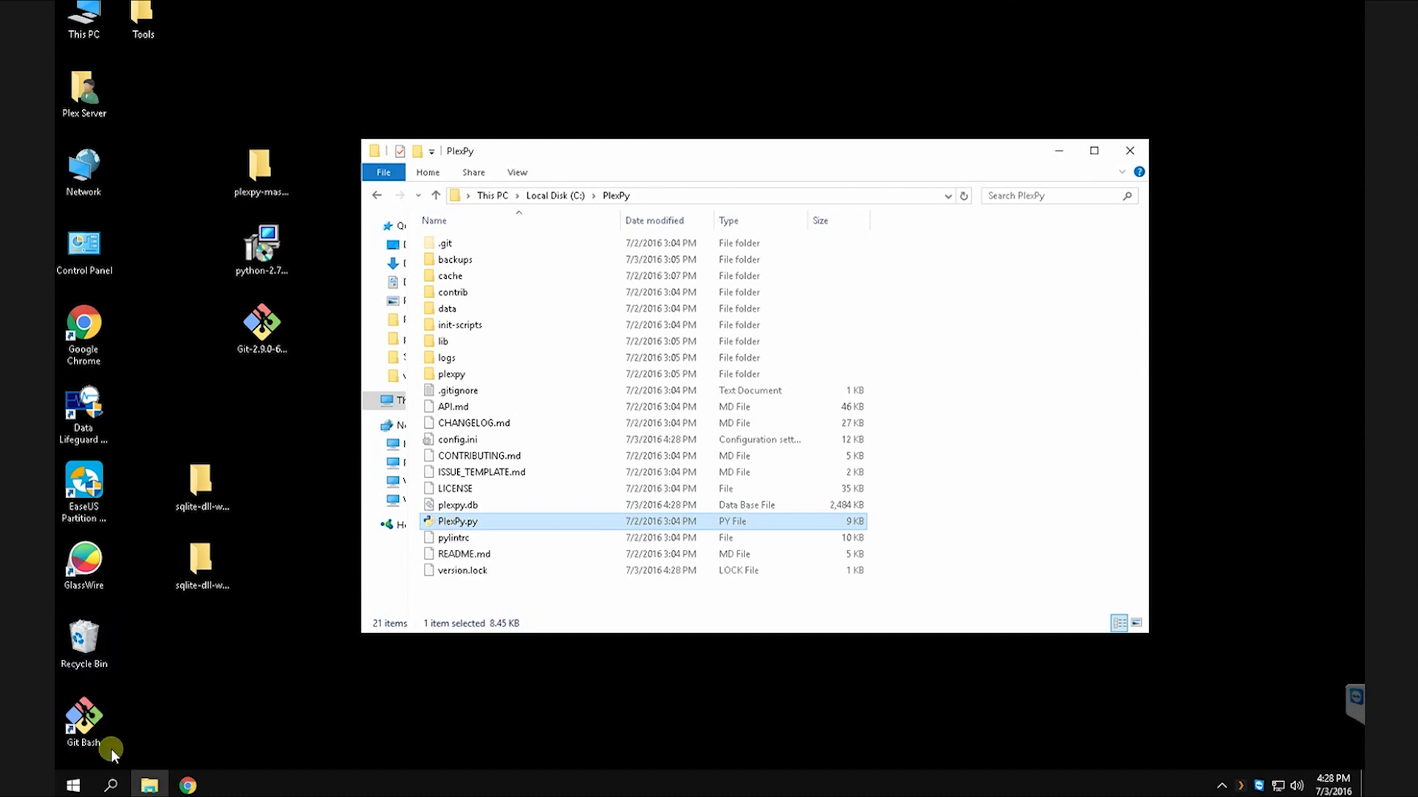
Step: Open the user's Startup folder by running shell:startup from the Start button's Run box
right_click(113, 786)
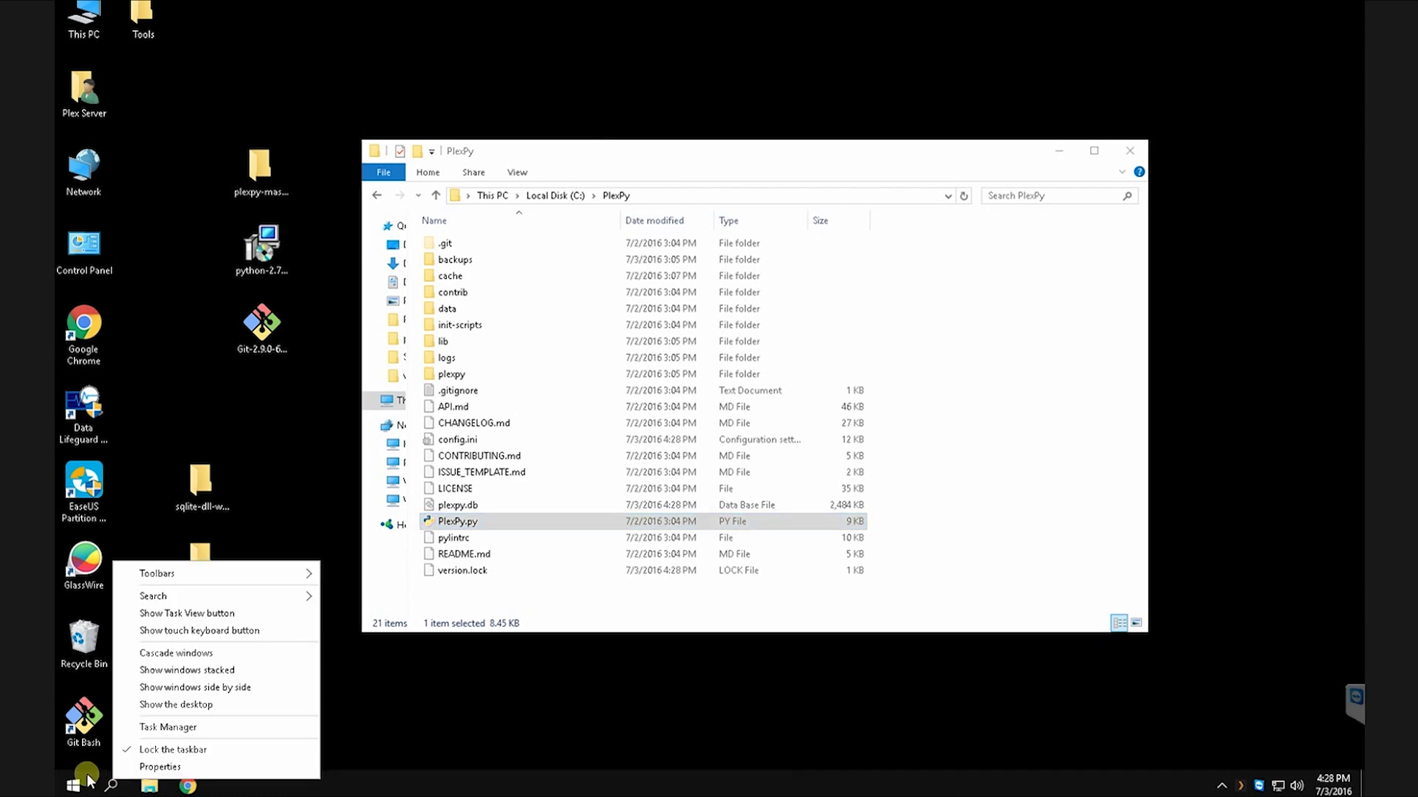
right_click(87, 781)
click(151, 722)
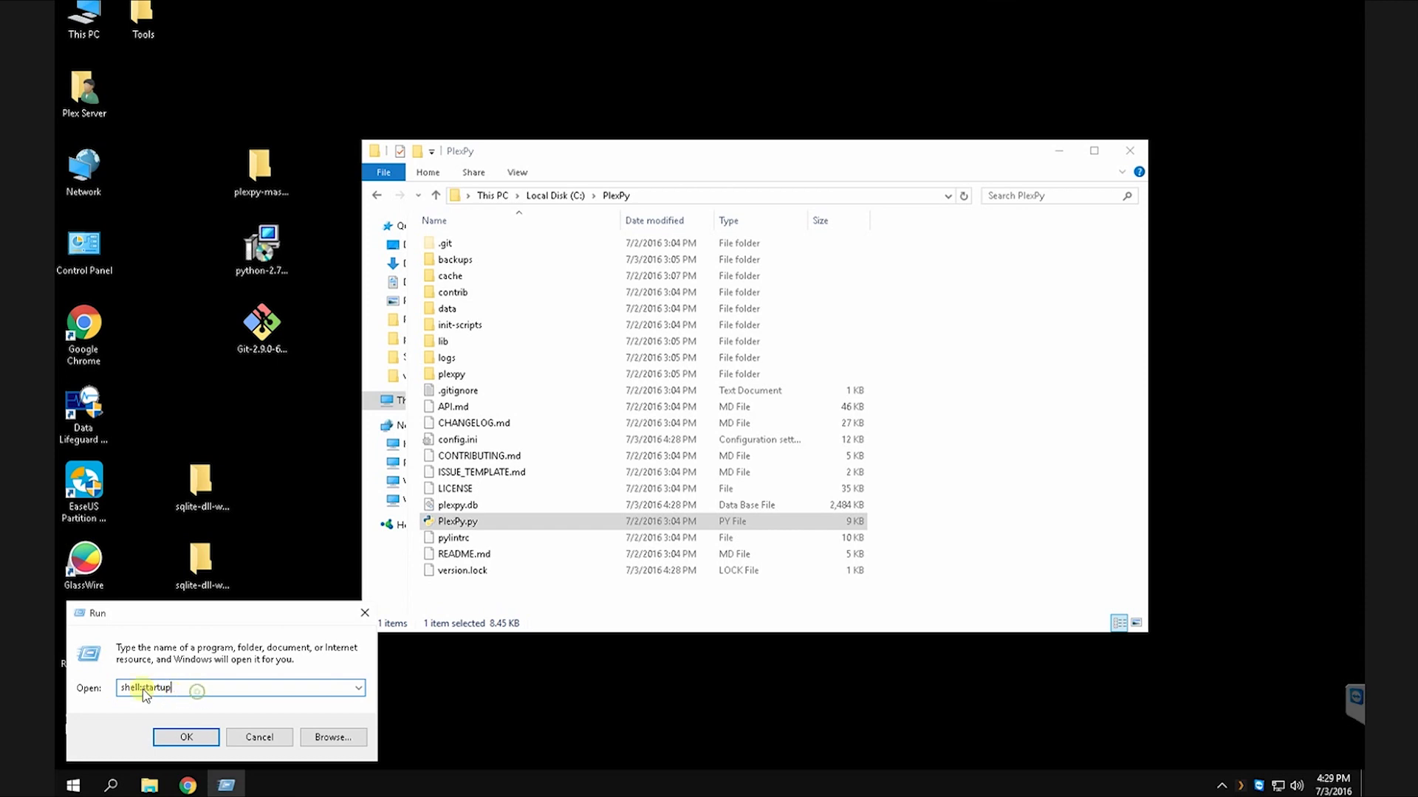
click(188, 735)
Step: Create a shortcut to PlexPy.py in the Startup folder and rename it PlexPy
drag(768, 219, 996, 198)
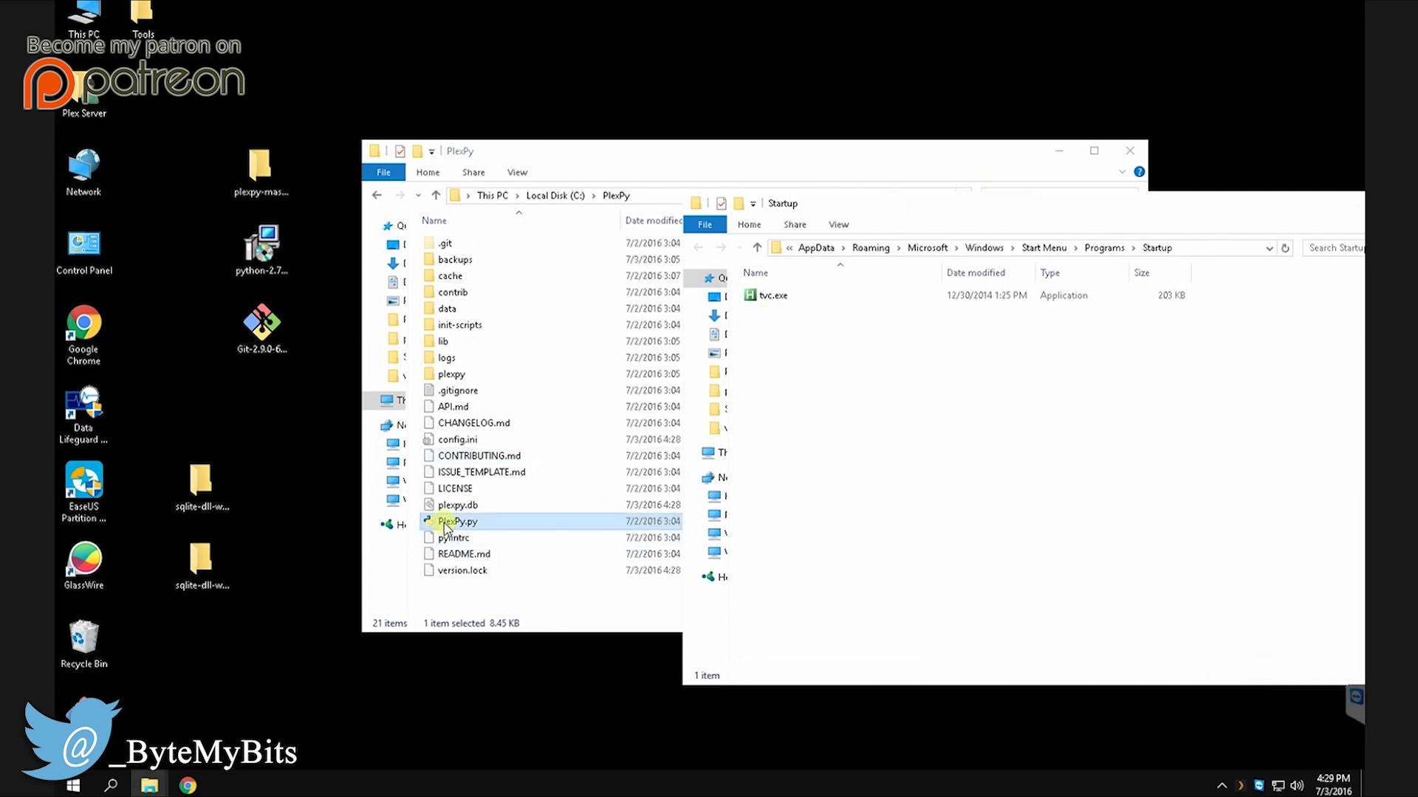
drag(444, 527, 990, 452)
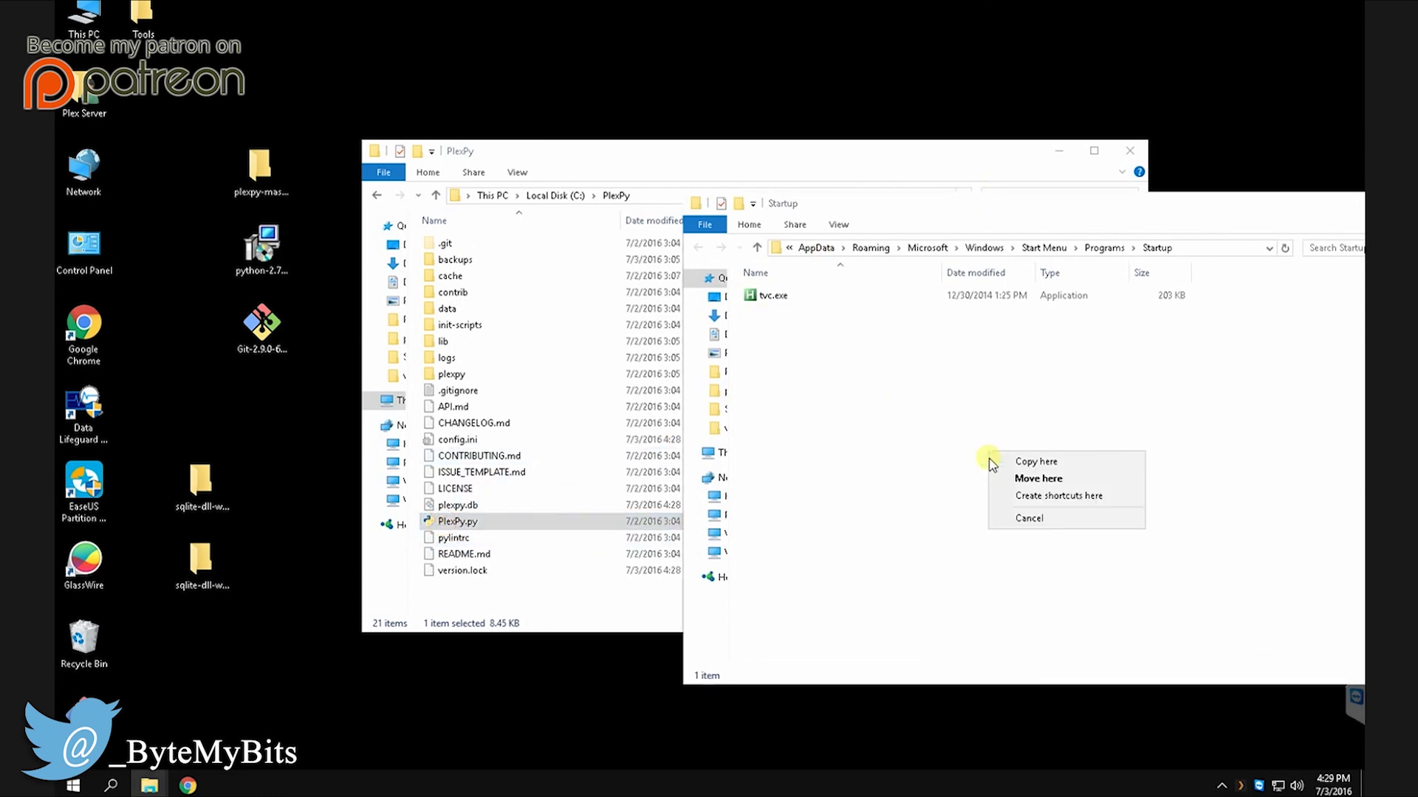
click(1035, 495)
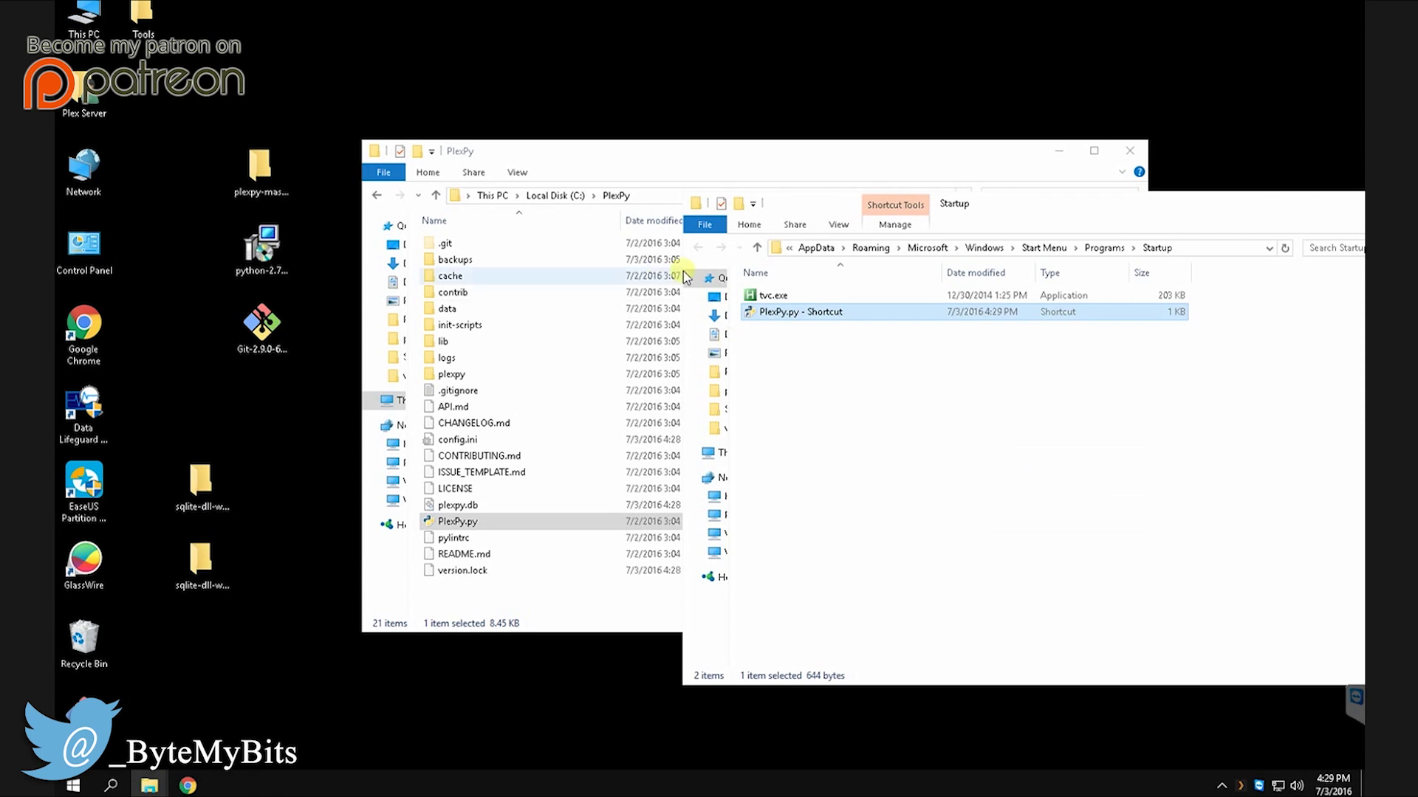
key(F2)
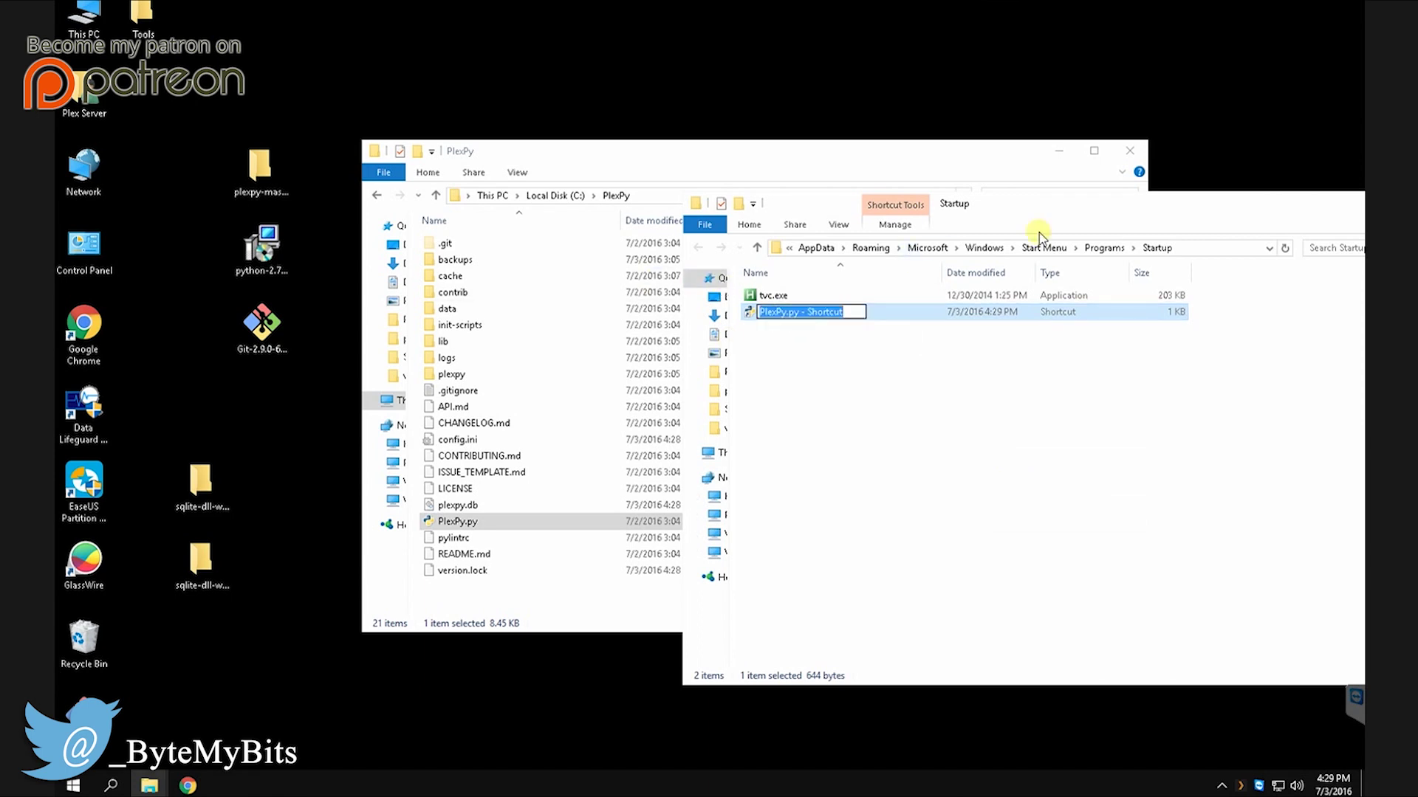
text(PlexPy)
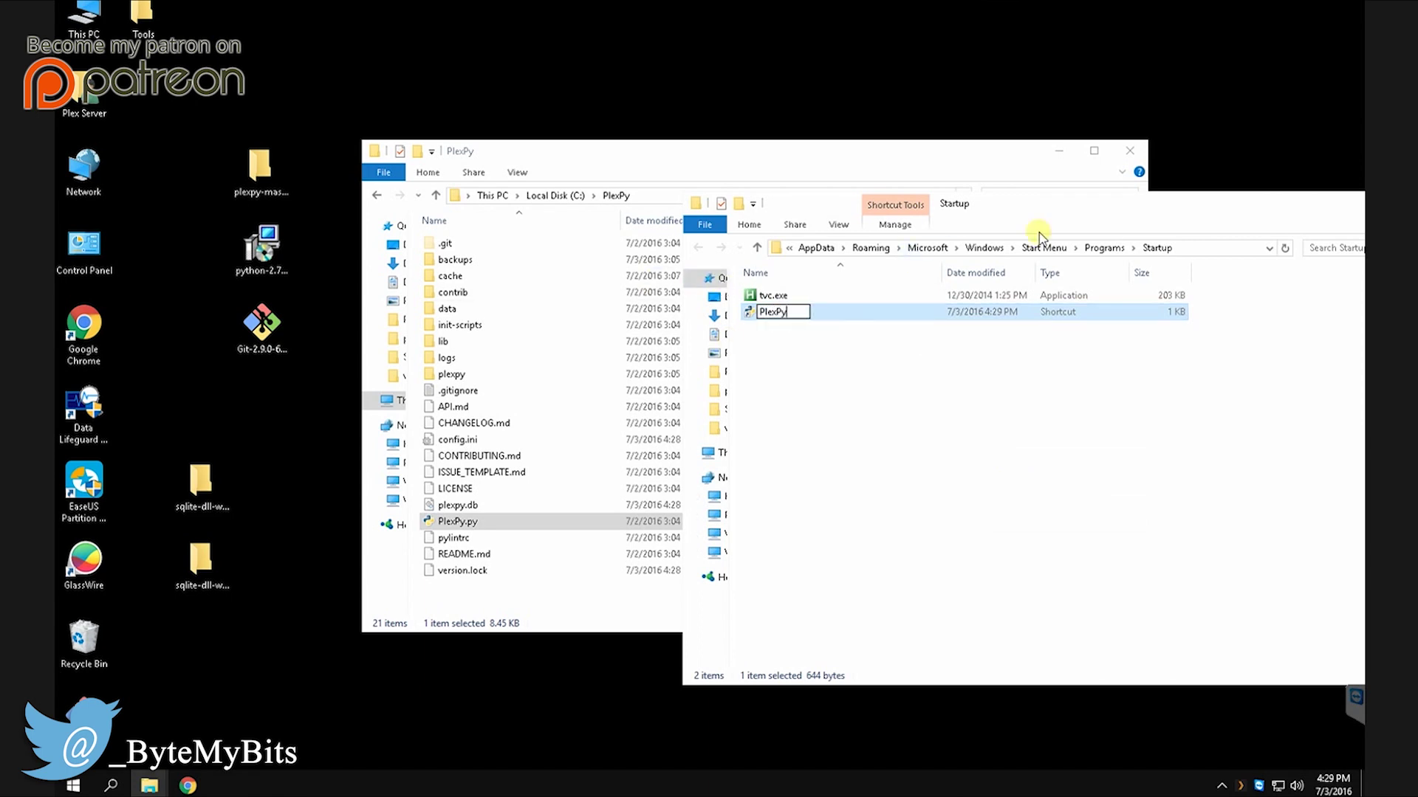
key(Return)
click(870, 482)
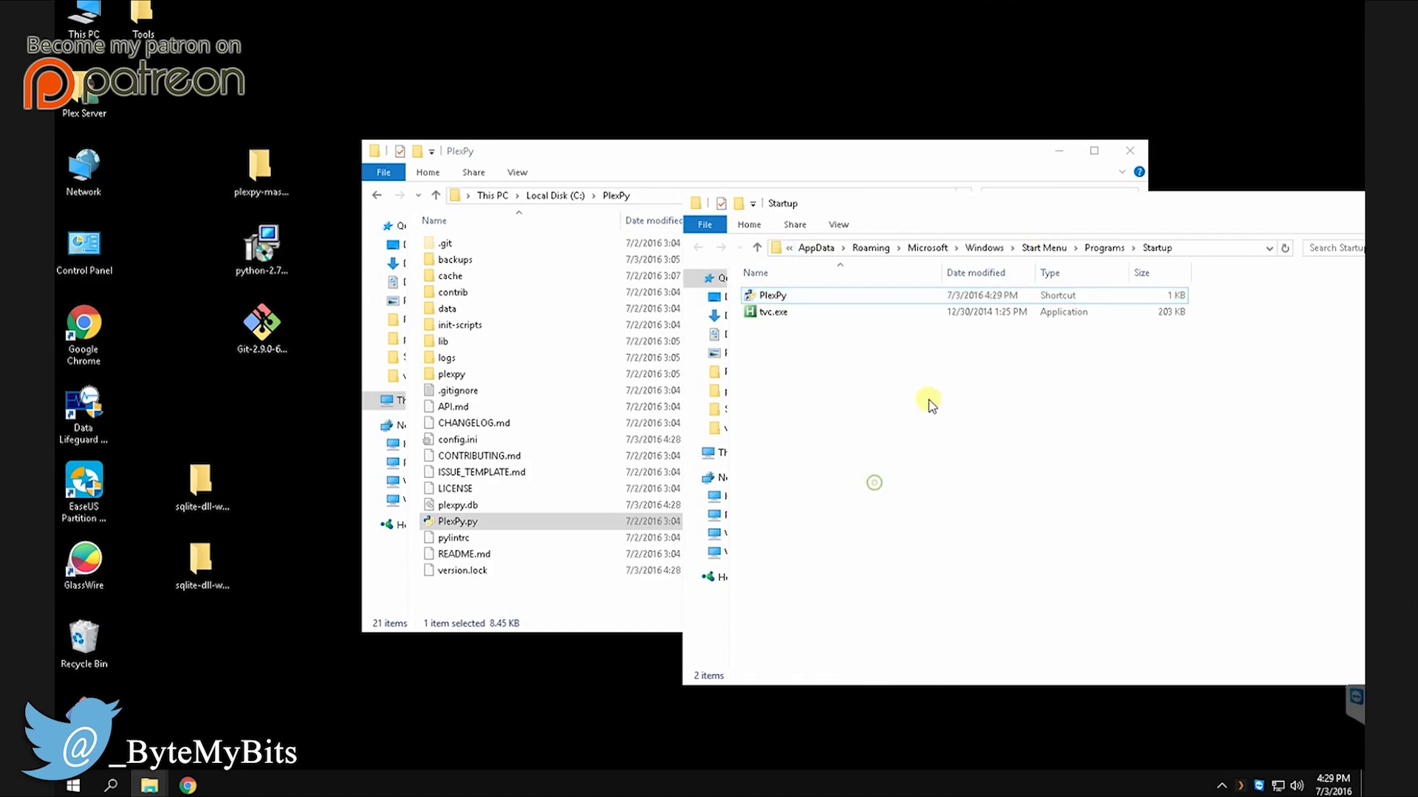